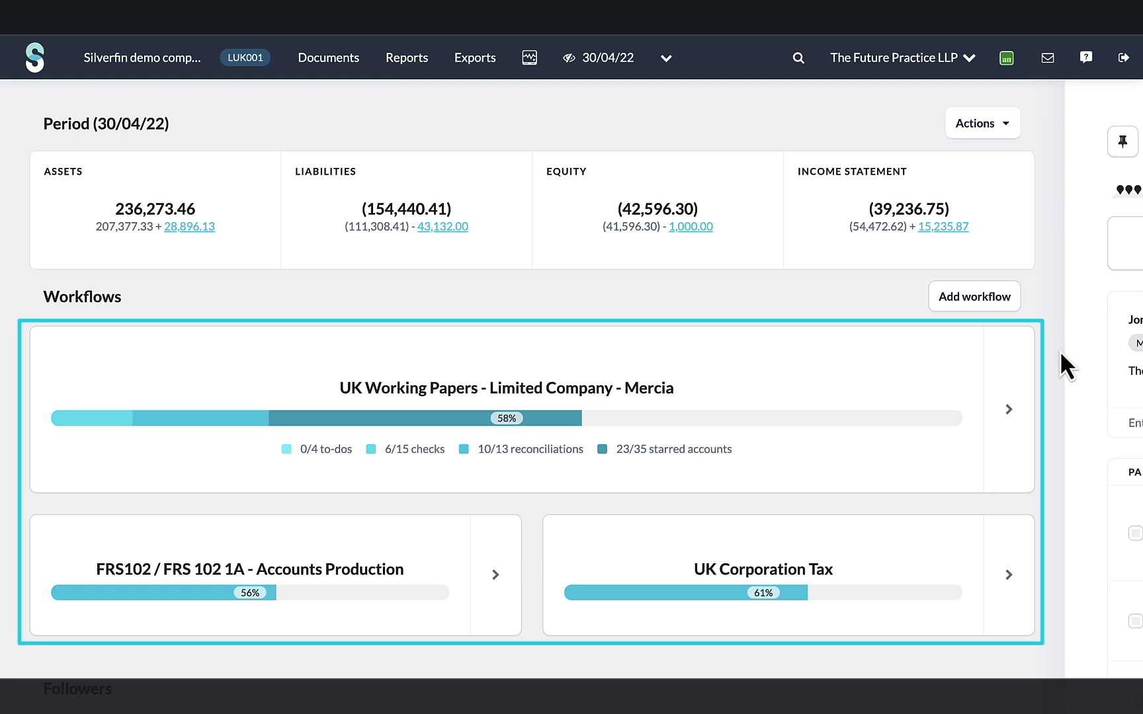
Review the workflow templates that can be added to the period and close the list without adding one
{"action": "left_click", "coordinate": [993, 301]}
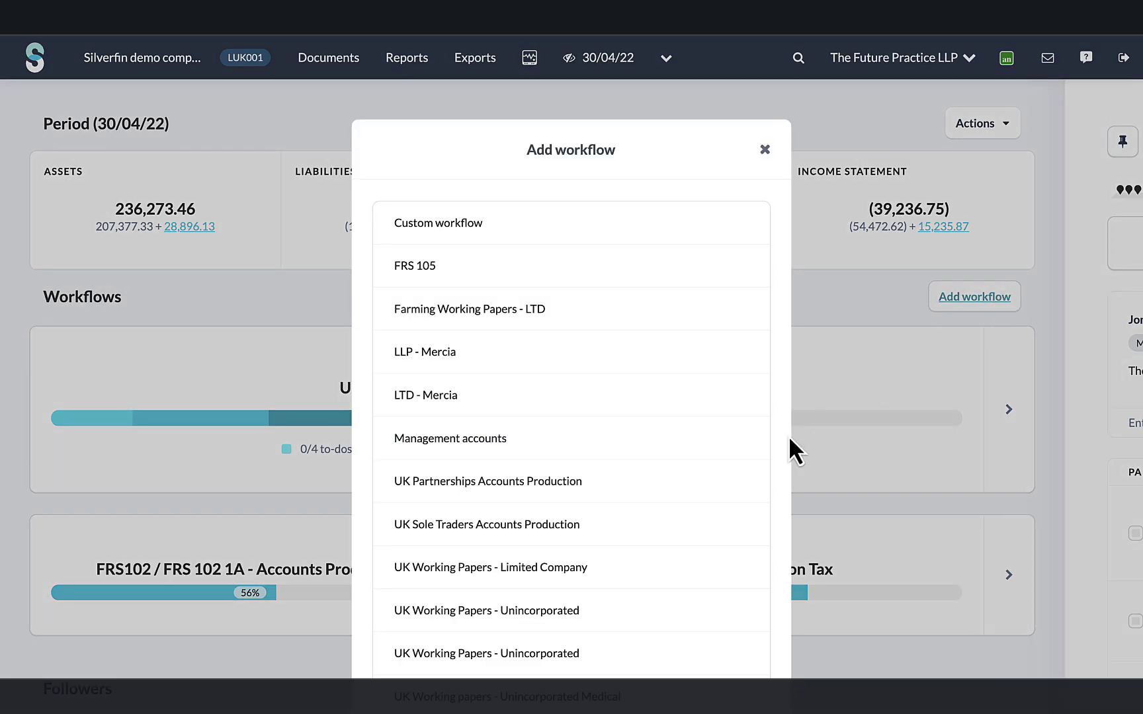
{"action": "scroll", "coordinate": [720, 490], "scroll_direction": "down", "scroll_amount": 2}
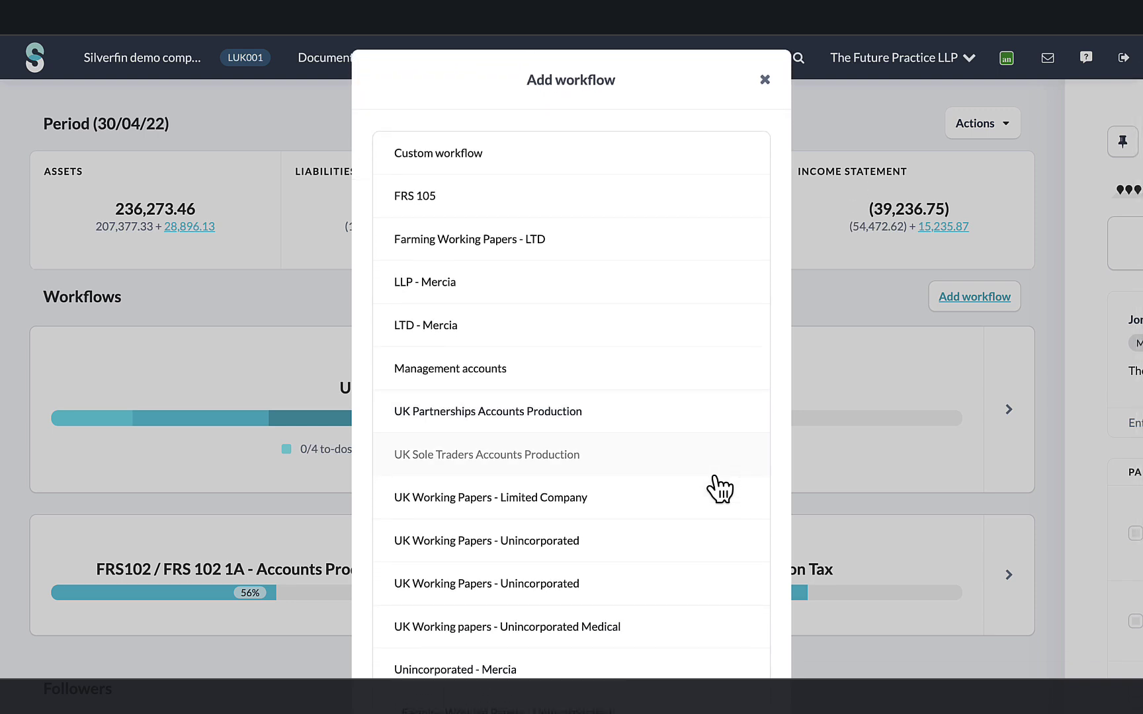
{"action": "left_click", "coordinate": [764, 81]}
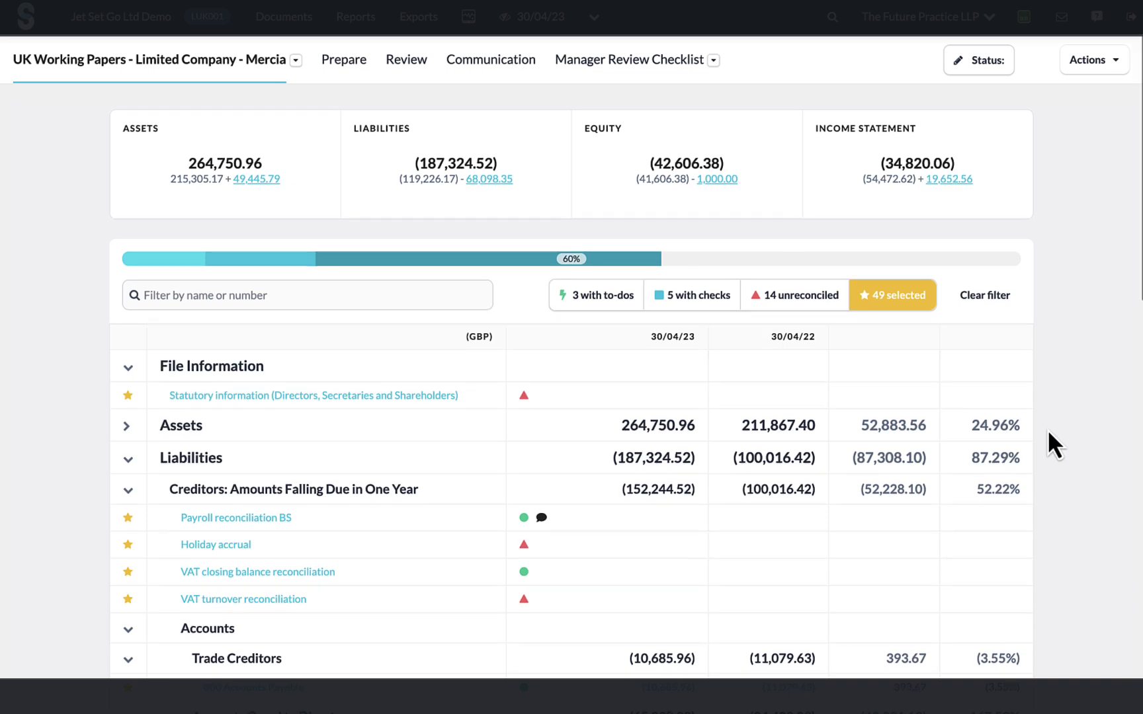
Examine the starred reconciliations and accounts in the UK Working Papers workflow, from File Information through Liabilities and Equity to File Review
{"action": "scroll", "coordinate": [1048, 430], "scroll_direction": "down", "scroll_amount": 1}
{"action": "scroll", "coordinate": [1048, 429], "scroll_direction": "down", "scroll_amount": 2}
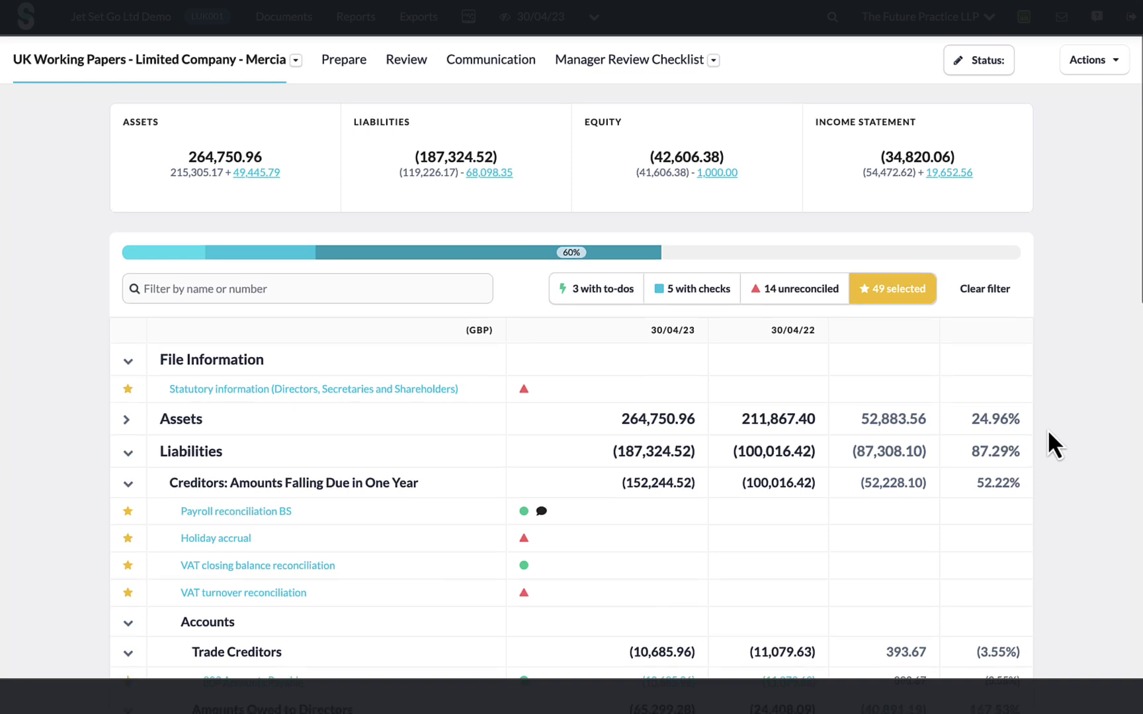
{"action": "scroll", "coordinate": [1048, 429], "scroll_direction": "down", "scroll_amount": 1}
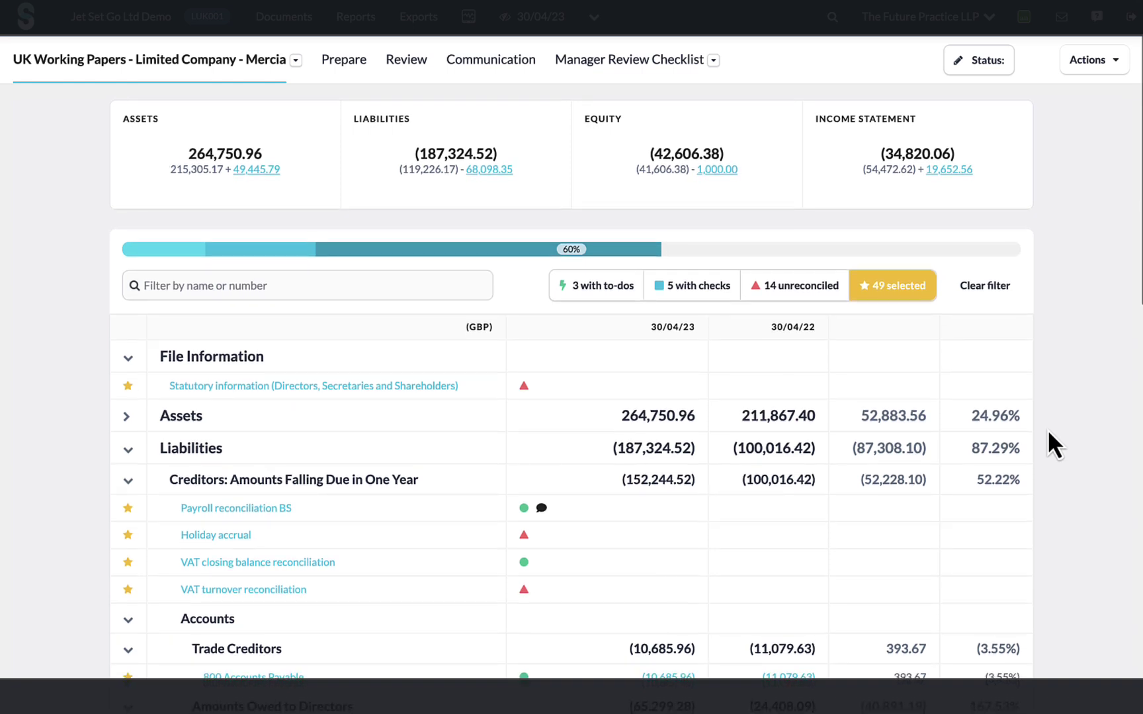
{"action": "scroll", "coordinate": [1048, 430], "scroll_direction": "down", "scroll_amount": 1}
{"action": "scroll", "coordinate": [1049, 434], "scroll_direction": "down", "scroll_amount": 2}
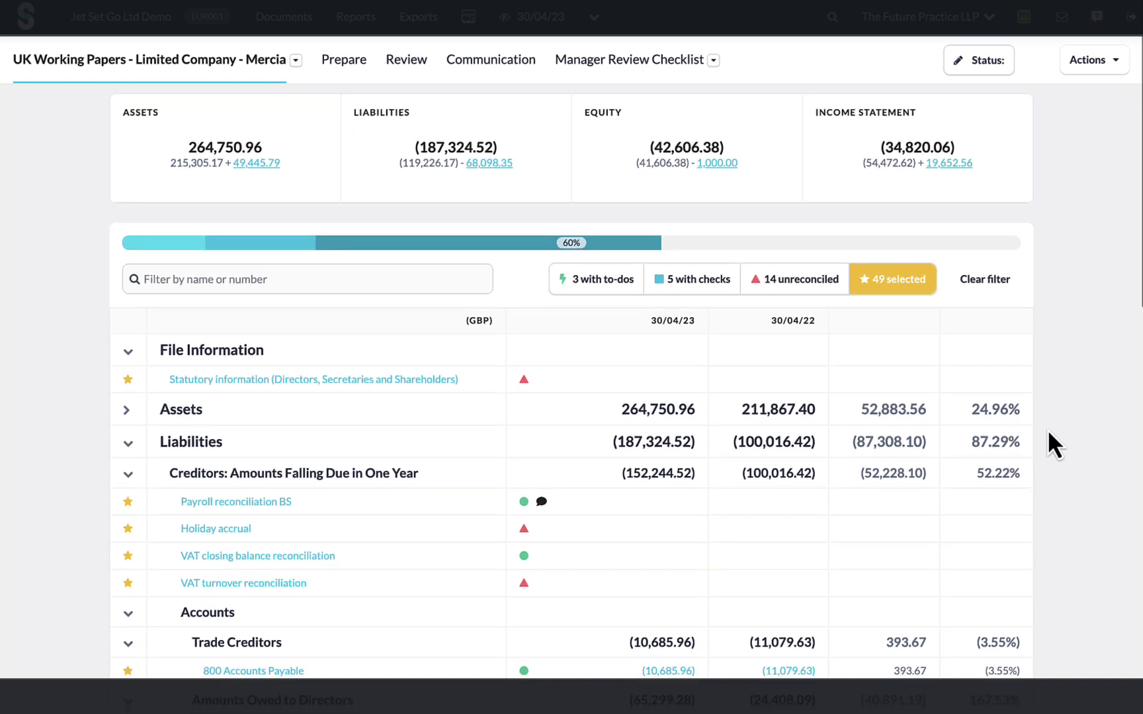
{"action": "scroll", "coordinate": [1049, 433], "scroll_direction": "down", "scroll_amount": 2}
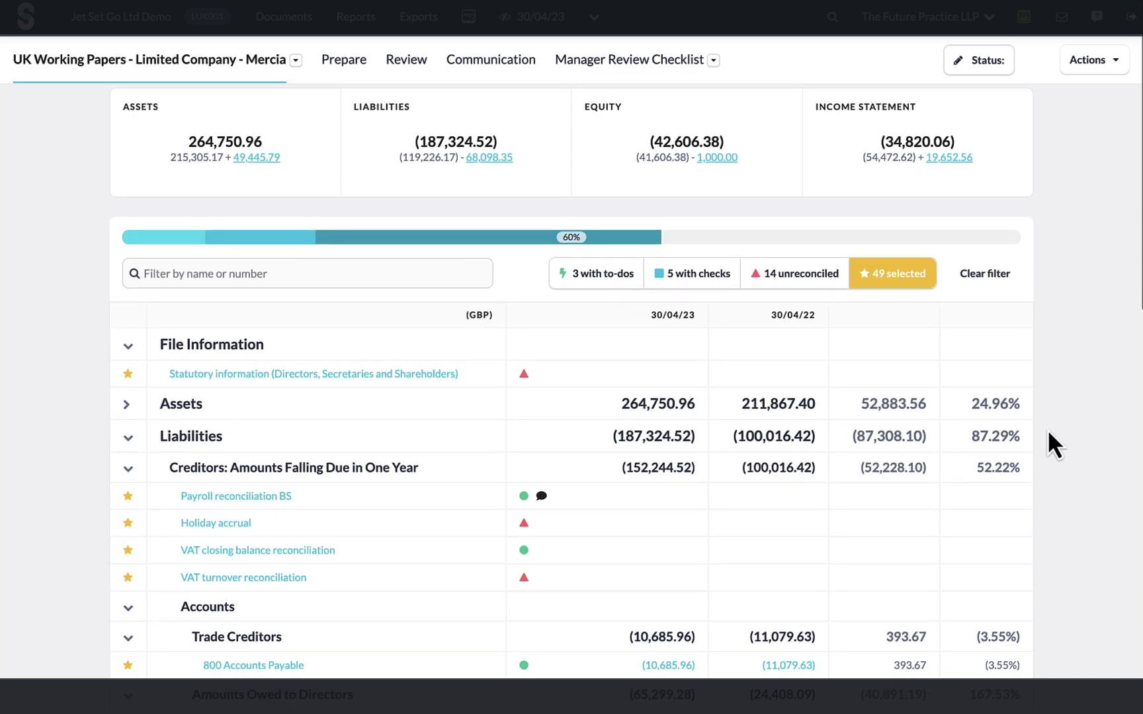
{"action": "scroll", "coordinate": [1049, 433], "scroll_direction": "down", "scroll_amount": 5}
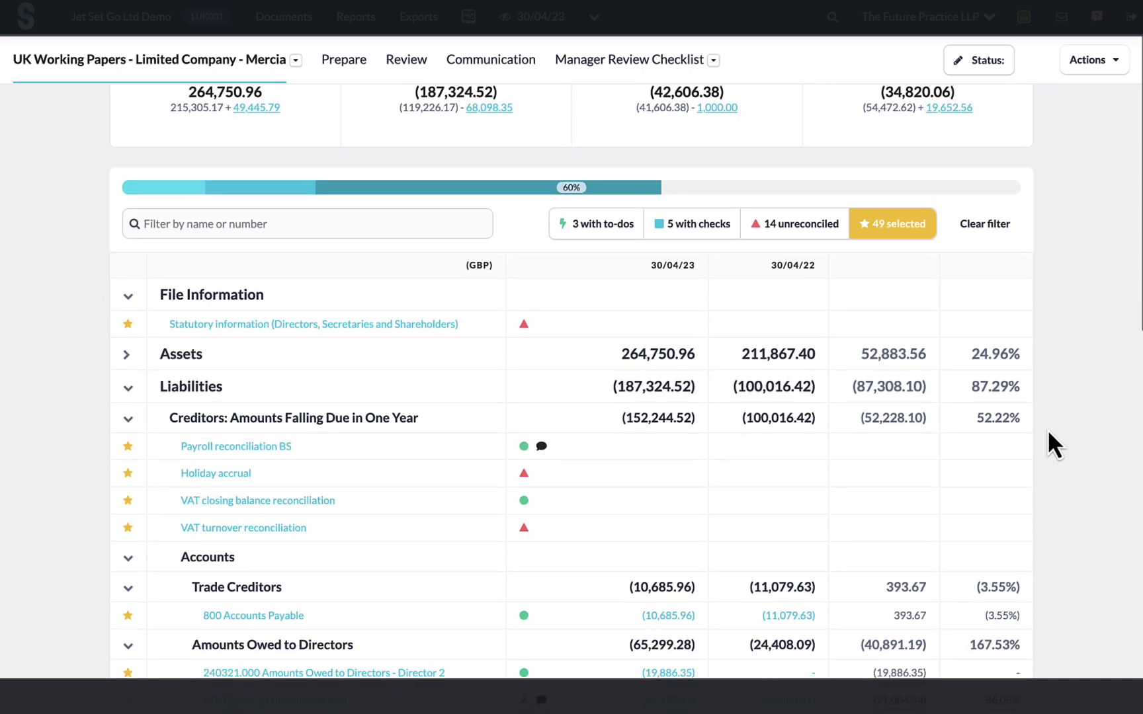
{"action": "scroll", "coordinate": [1049, 434], "scroll_direction": "down", "scroll_amount": 7}
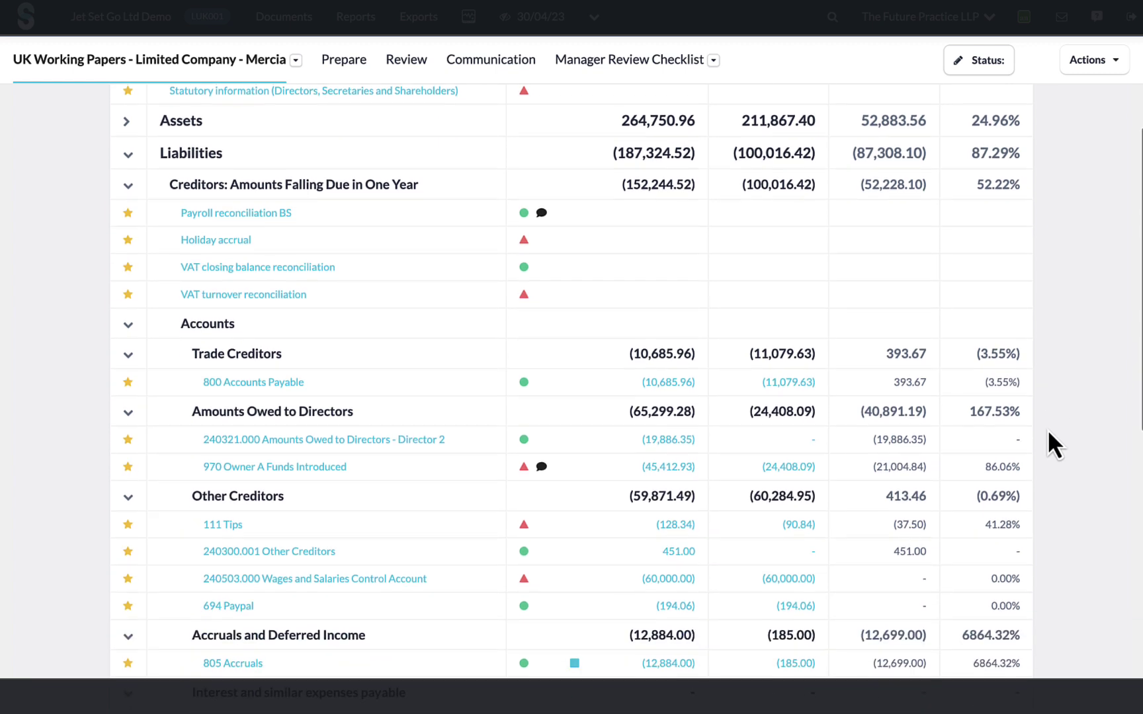
{"action": "scroll", "coordinate": [1048, 429], "scroll_direction": "down", "scroll_amount": 6}
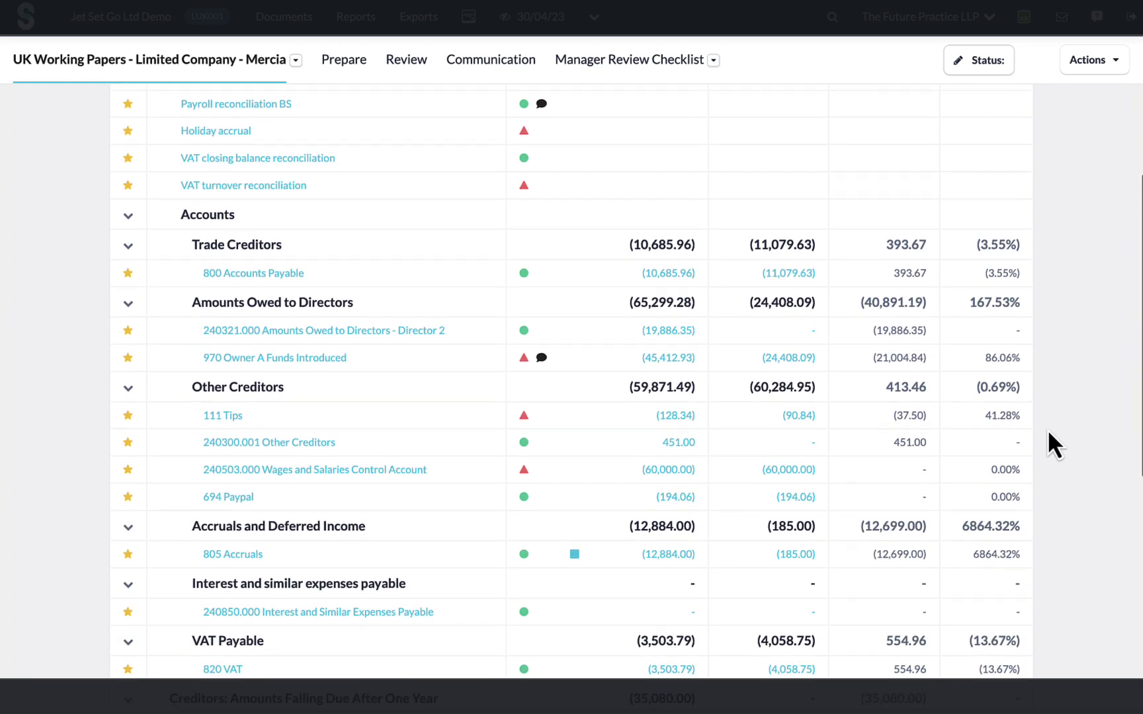
{"action": "scroll", "coordinate": [1048, 430], "scroll_direction": "down", "scroll_amount": 7}
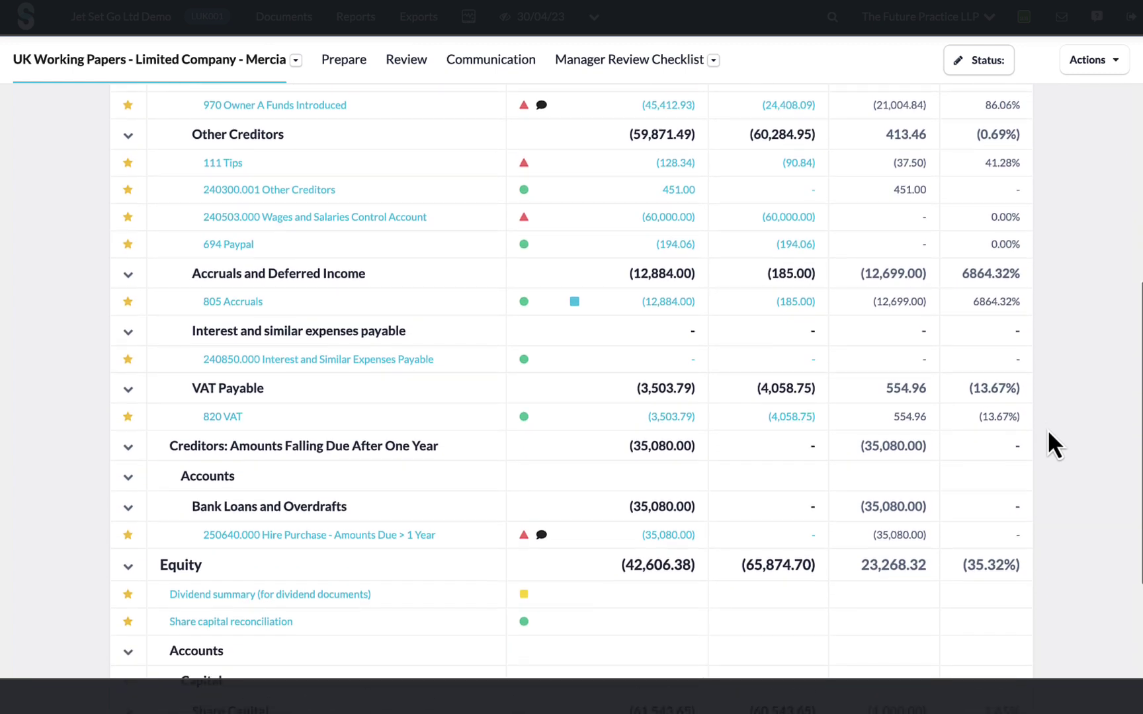
{"action": "scroll", "coordinate": [1048, 429], "scroll_direction": "down", "scroll_amount": 8}
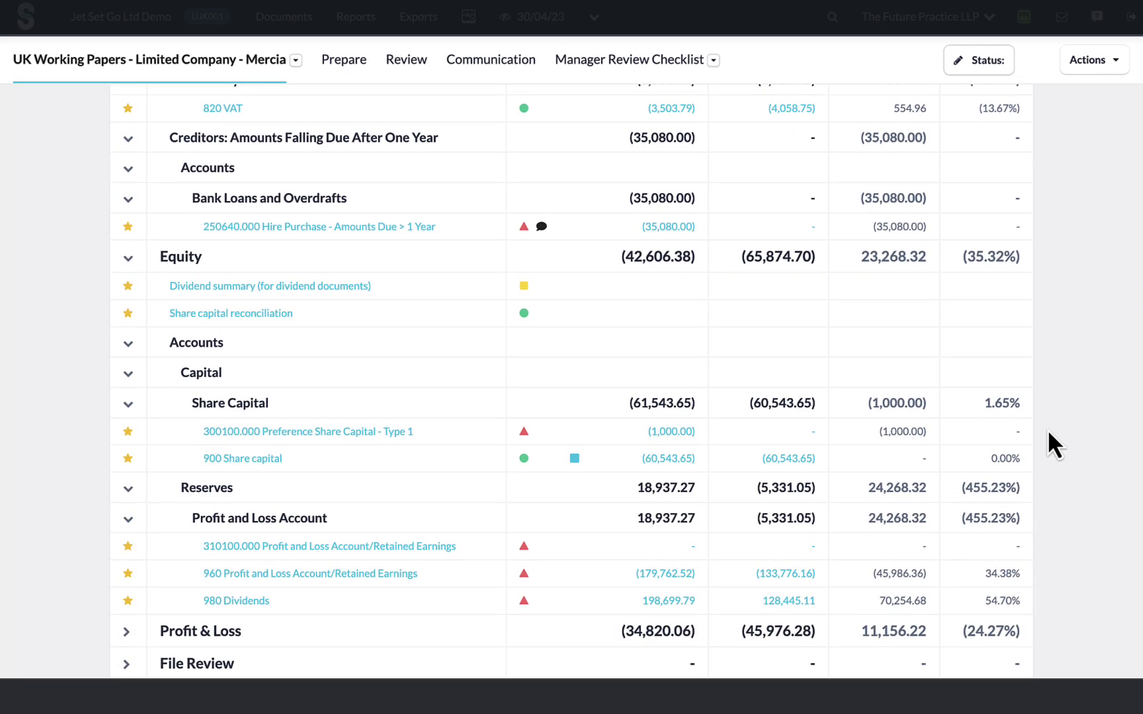
{"action": "scroll", "coordinate": [1048, 431], "scroll_direction": "up", "scroll_amount": 12}
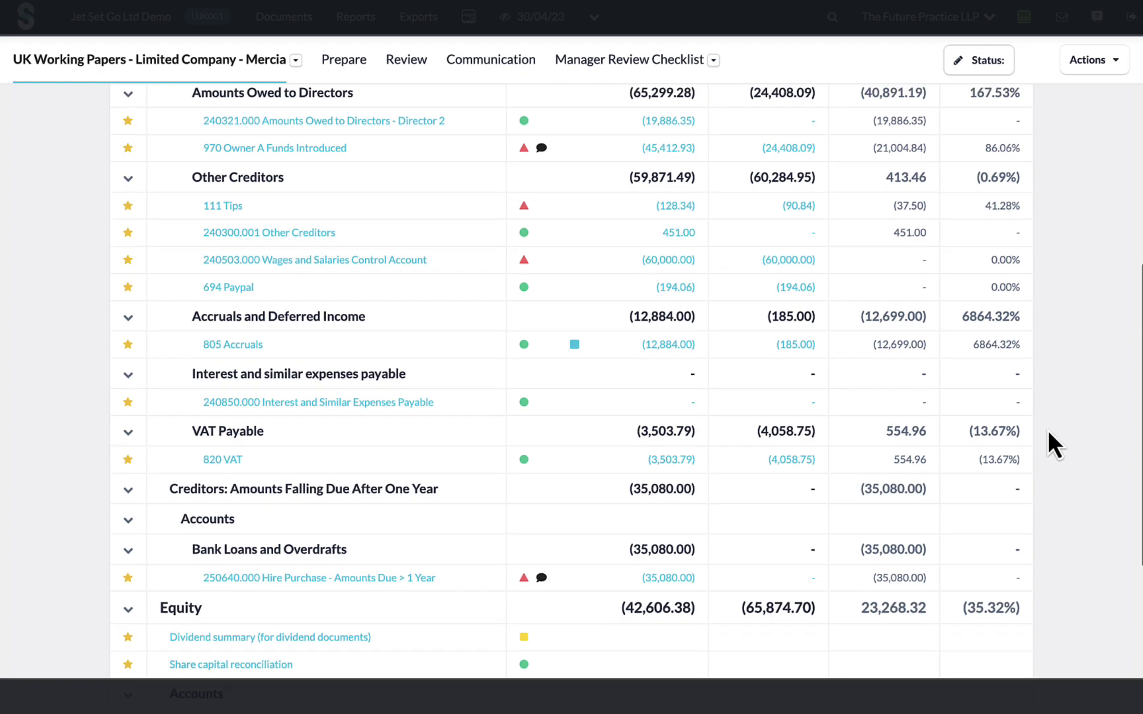
{"action": "scroll", "coordinate": [1050, 433], "scroll_direction": "up", "scroll_amount": 20}
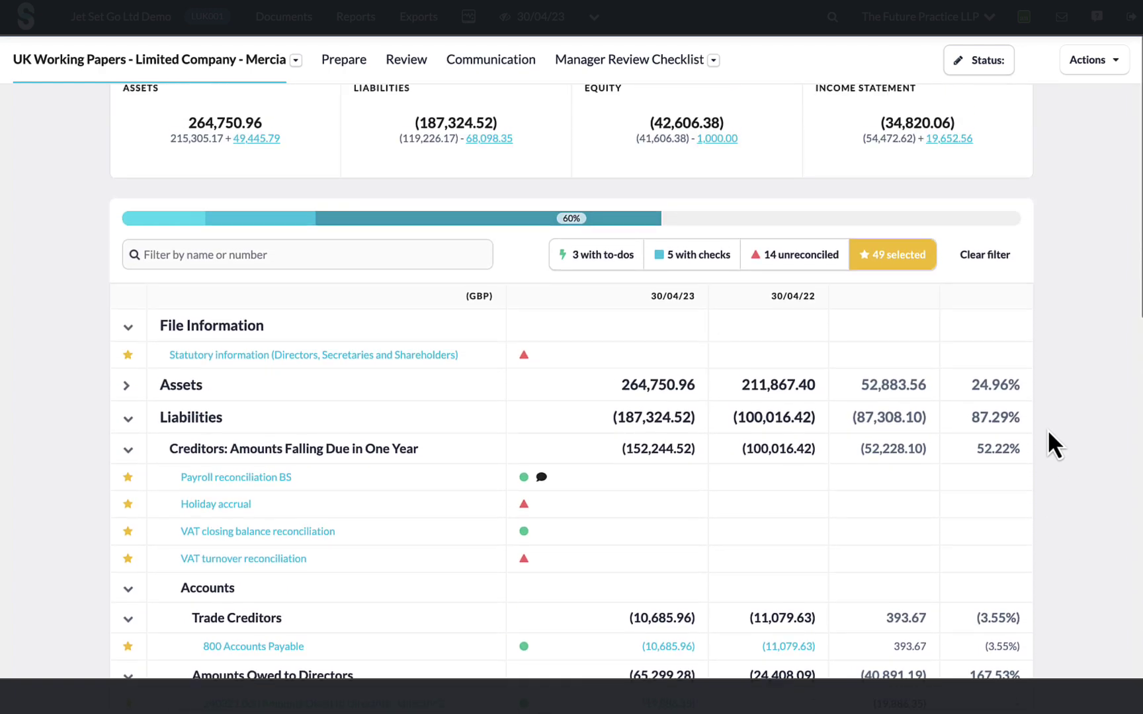
{"action": "scroll", "coordinate": [1048, 431], "scroll_direction": "up", "scroll_amount": 2}
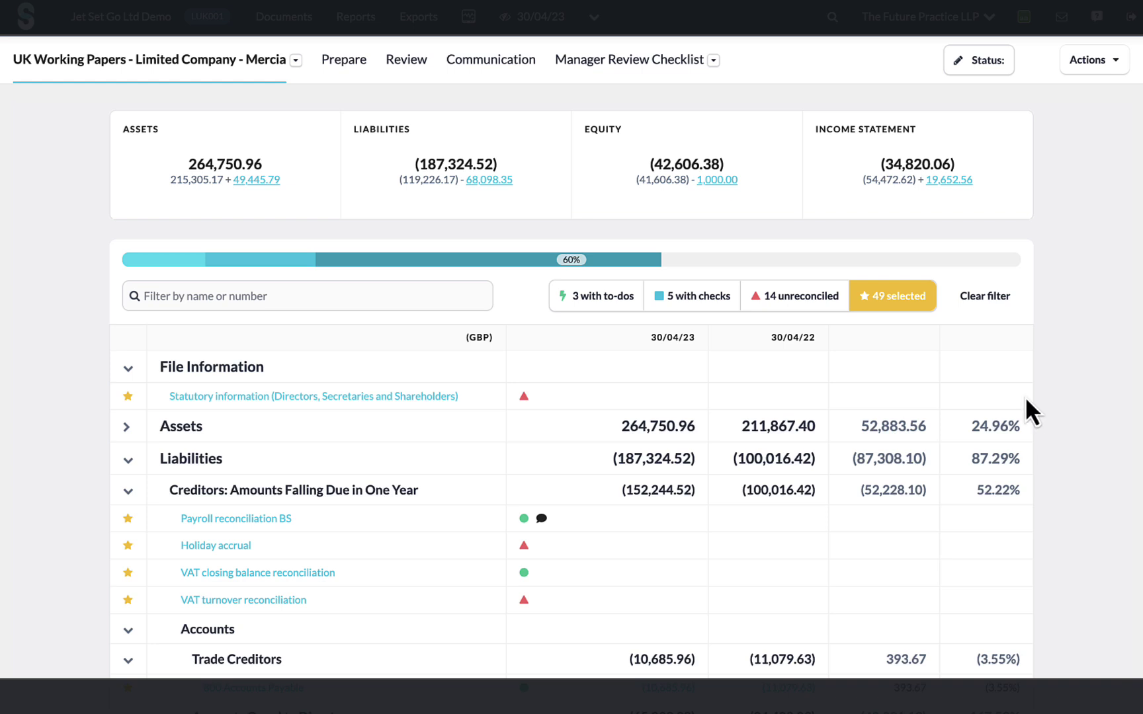
Filter the working papers in turn by to-dos, checks, unreconciled items and starred items
{"action": "left_click", "coordinate": [582, 301]}
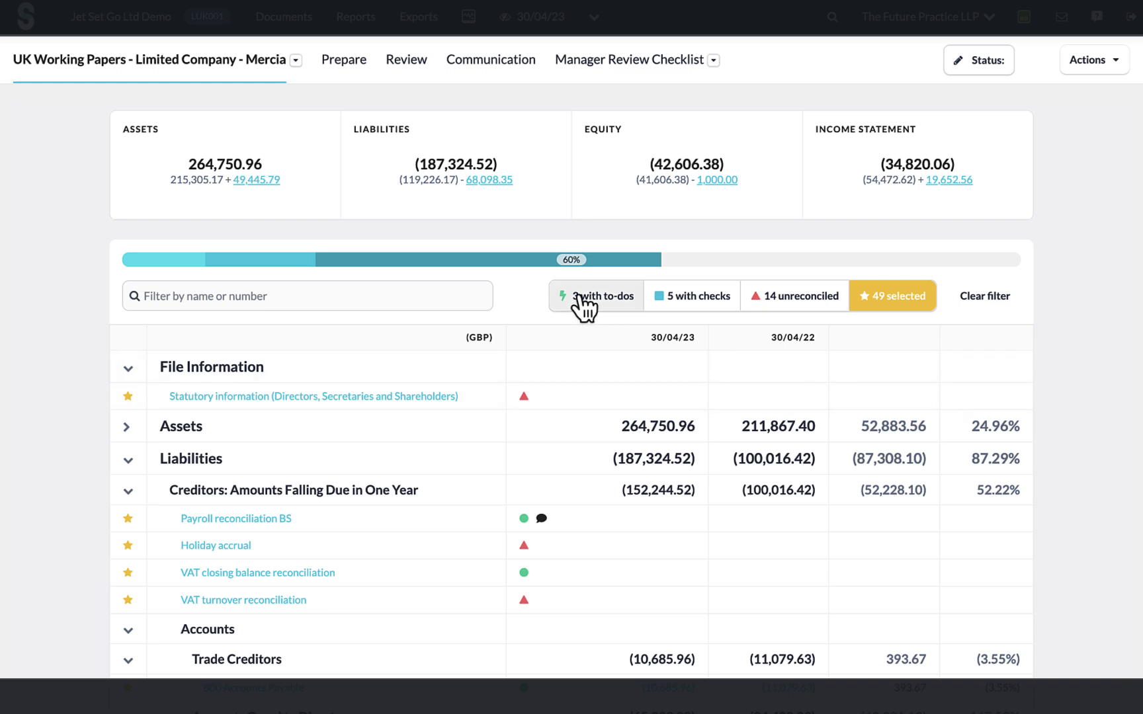
{"action": "left_click", "coordinate": [706, 303]}
{"action": "left_click", "coordinate": [795, 301]}
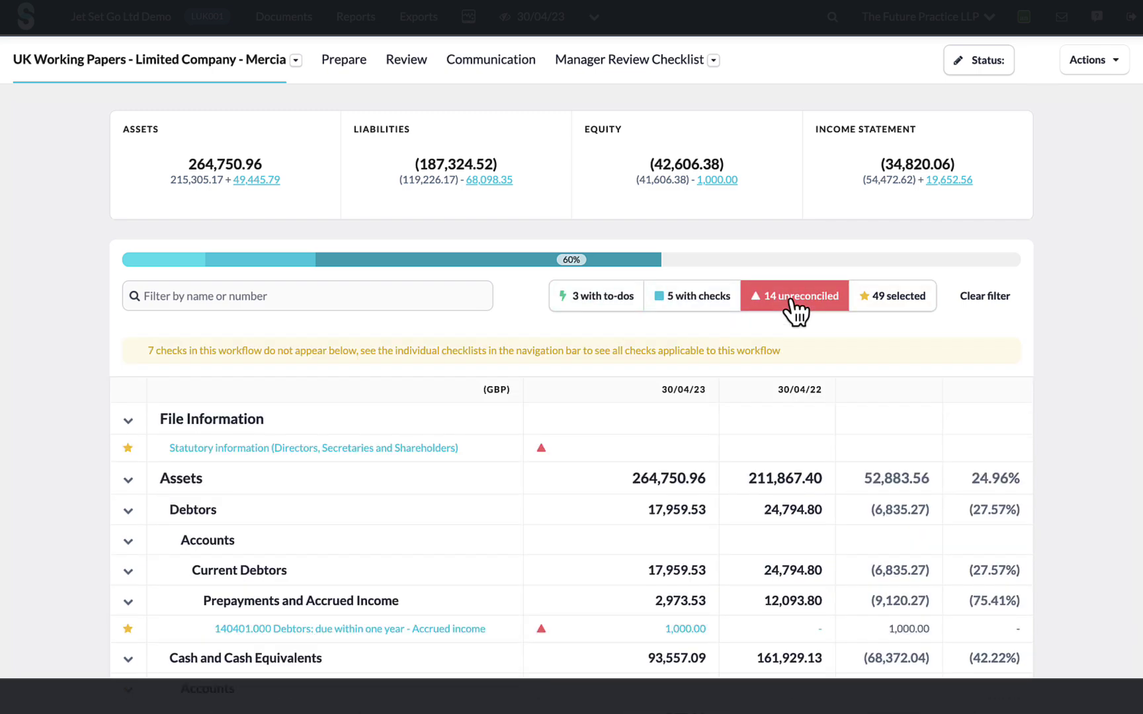
{"action": "left_click", "coordinate": [889, 299]}
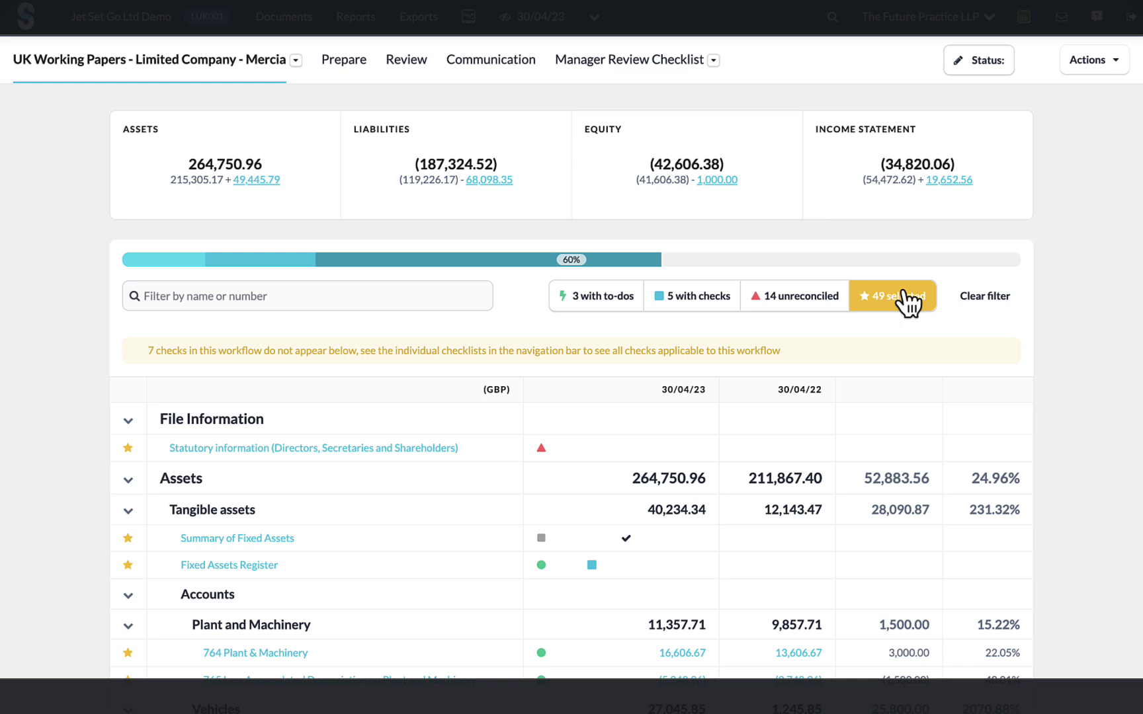
In the Prepare view, search the reconciliations for "prepaymen", open the 620 Prepayments account and collapse the navigation list
{"action": "left_click", "coordinate": [342, 63]}
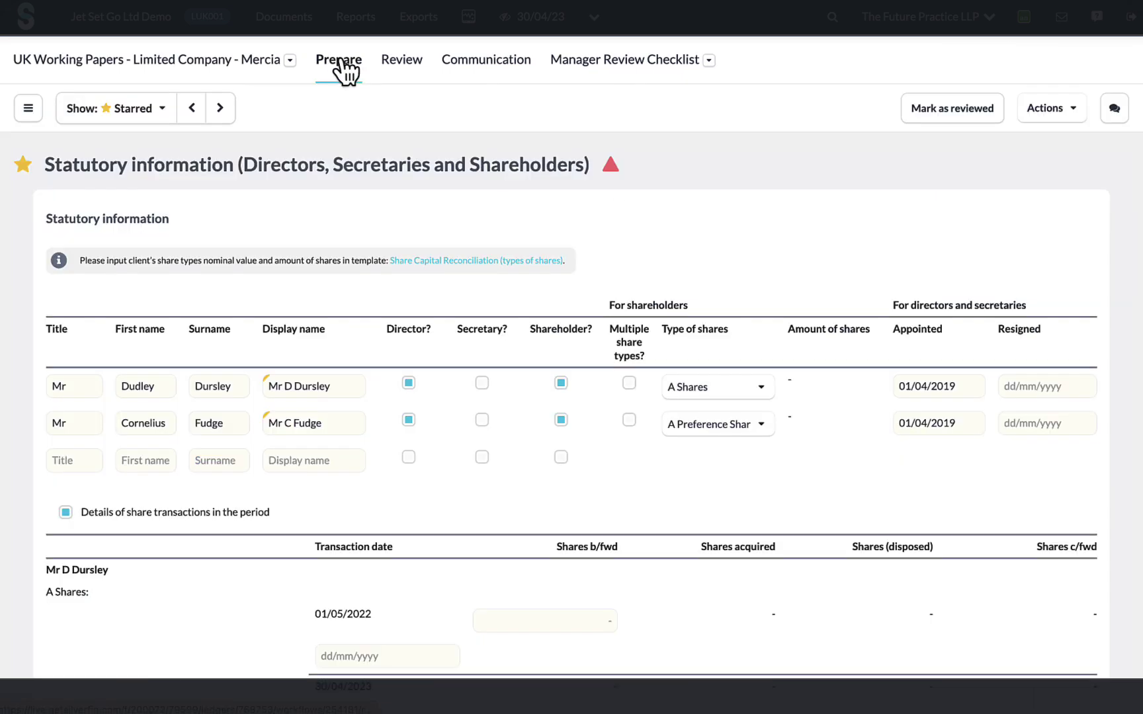
{"action": "left_click", "coordinate": [29, 109]}
{"action": "type", "text": "prepaymen"}
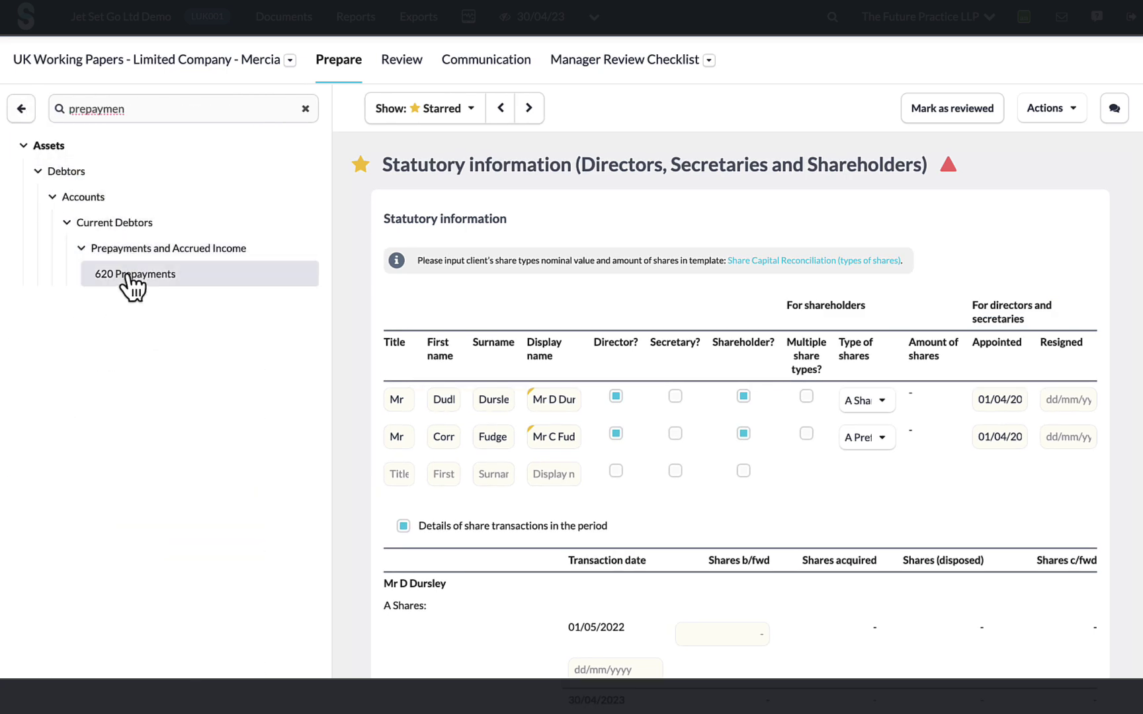
{"action": "left_click", "coordinate": [132, 286]}
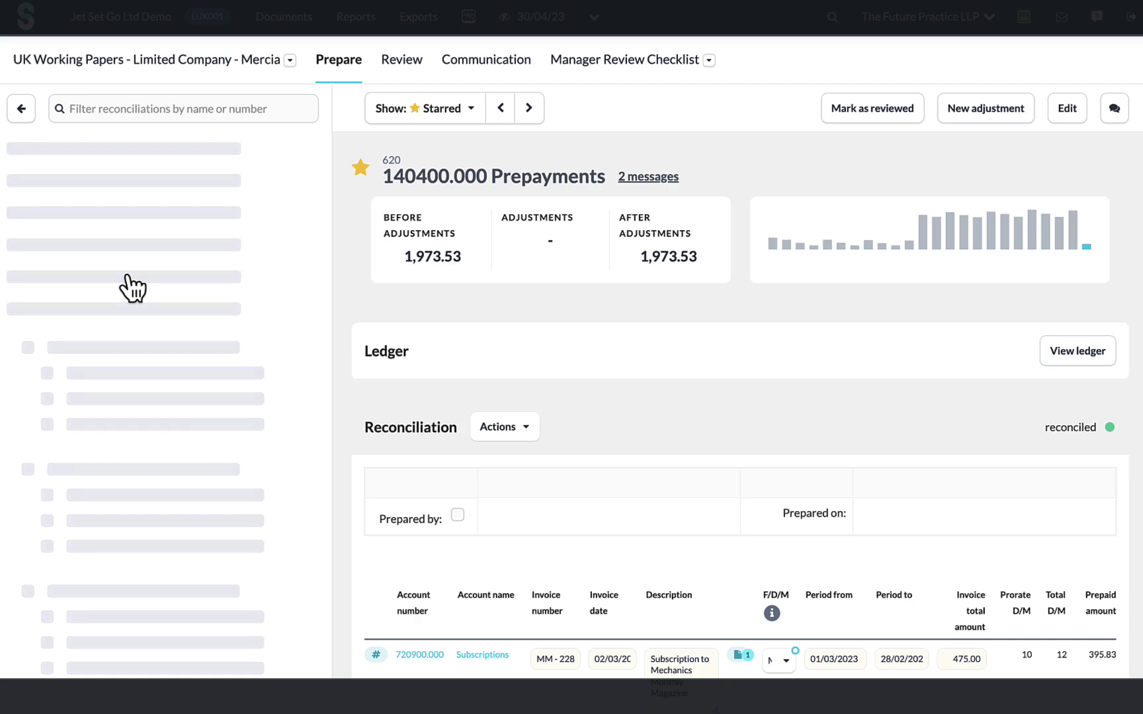
{"action": "left_click", "coordinate": [23, 109]}
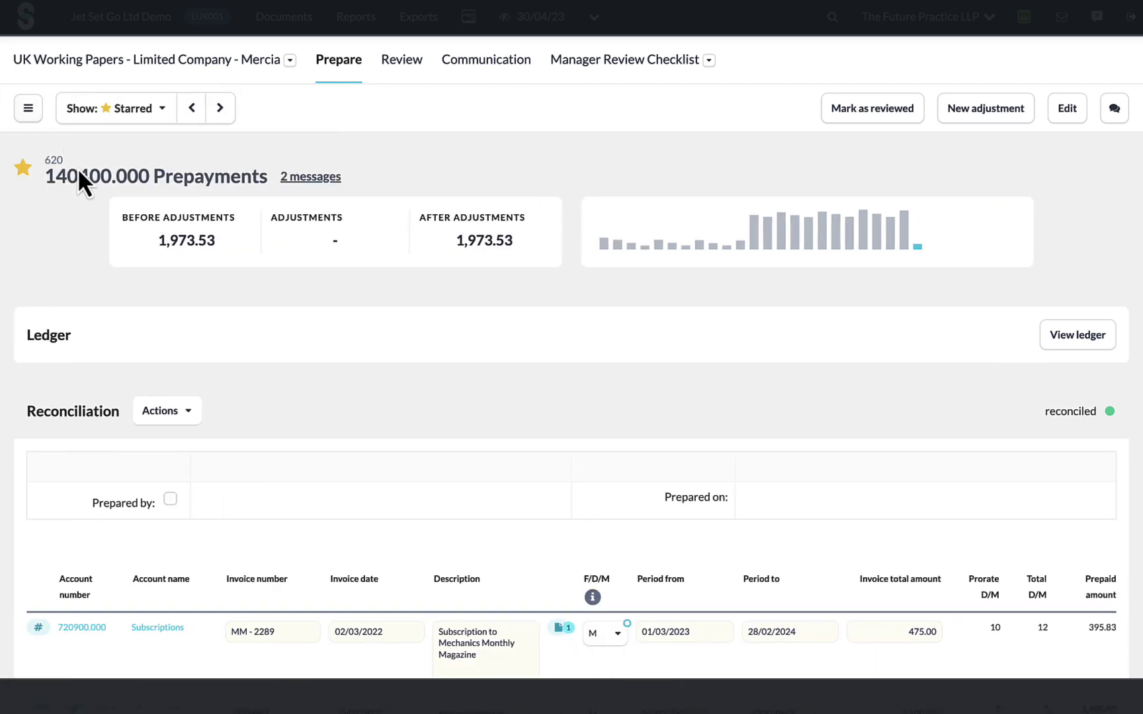
Try to copy the 30/04/22 comparative template data into the current prepayments reconciliation
{"action": "scroll", "coordinate": [373, 372], "scroll_direction": "down", "scroll_amount": 5}
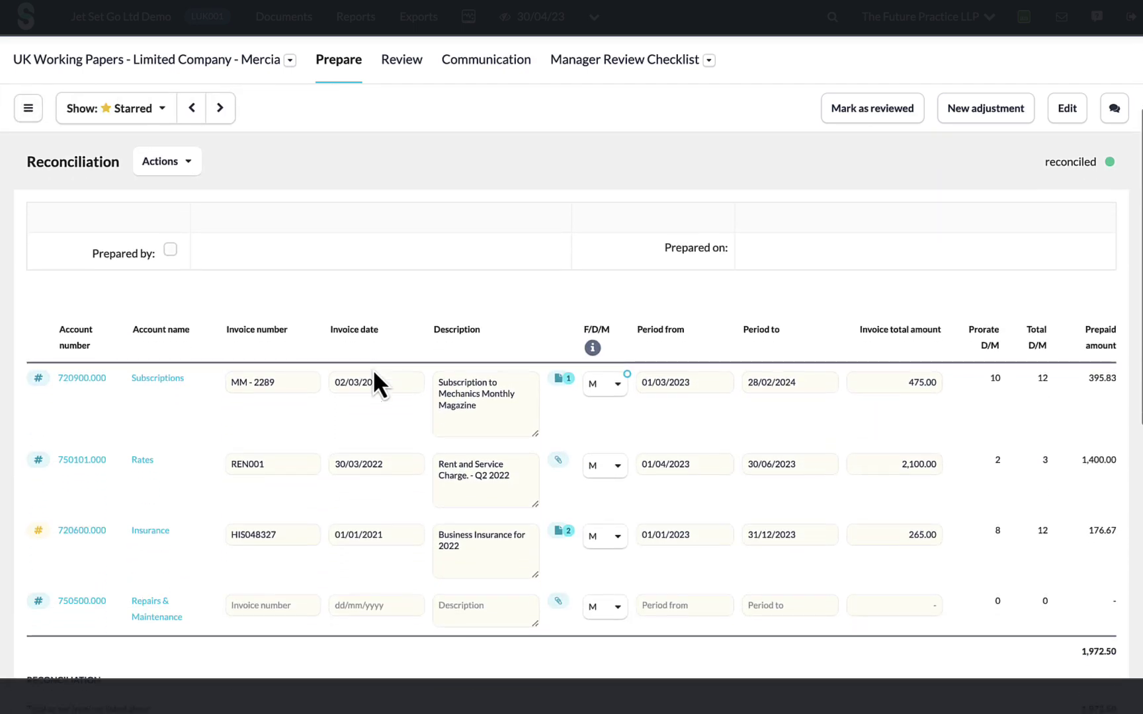
{"action": "scroll", "coordinate": [373, 370], "scroll_direction": "down", "scroll_amount": 6}
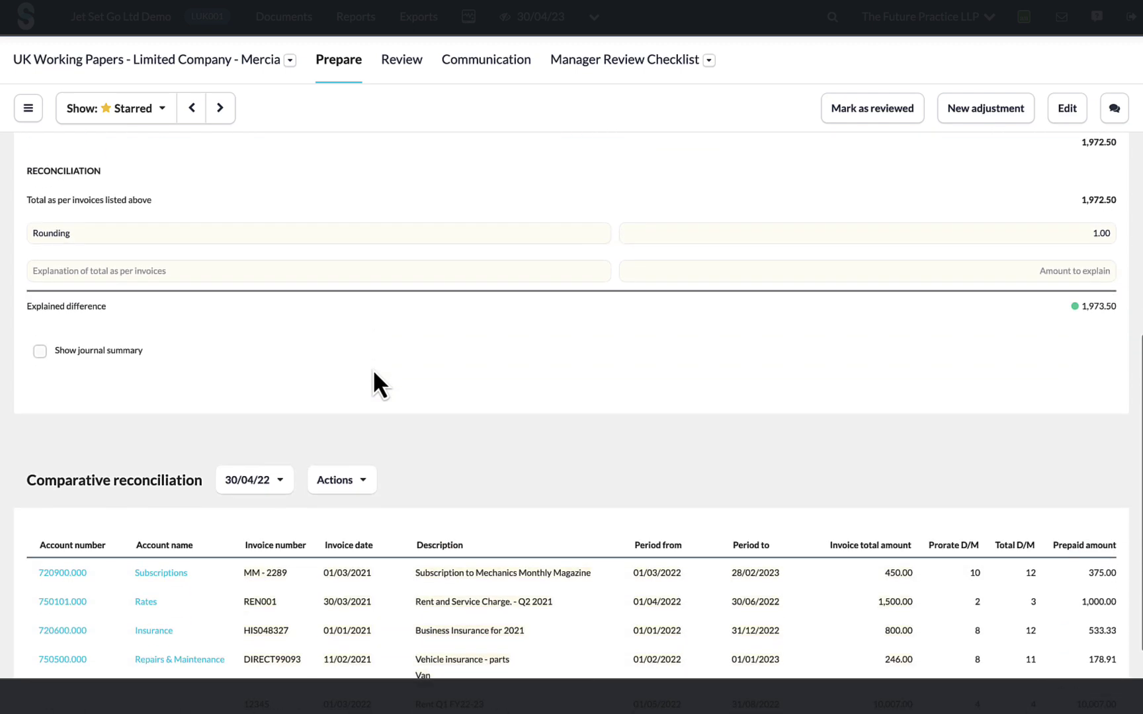
{"action": "left_click", "coordinate": [351, 387]}
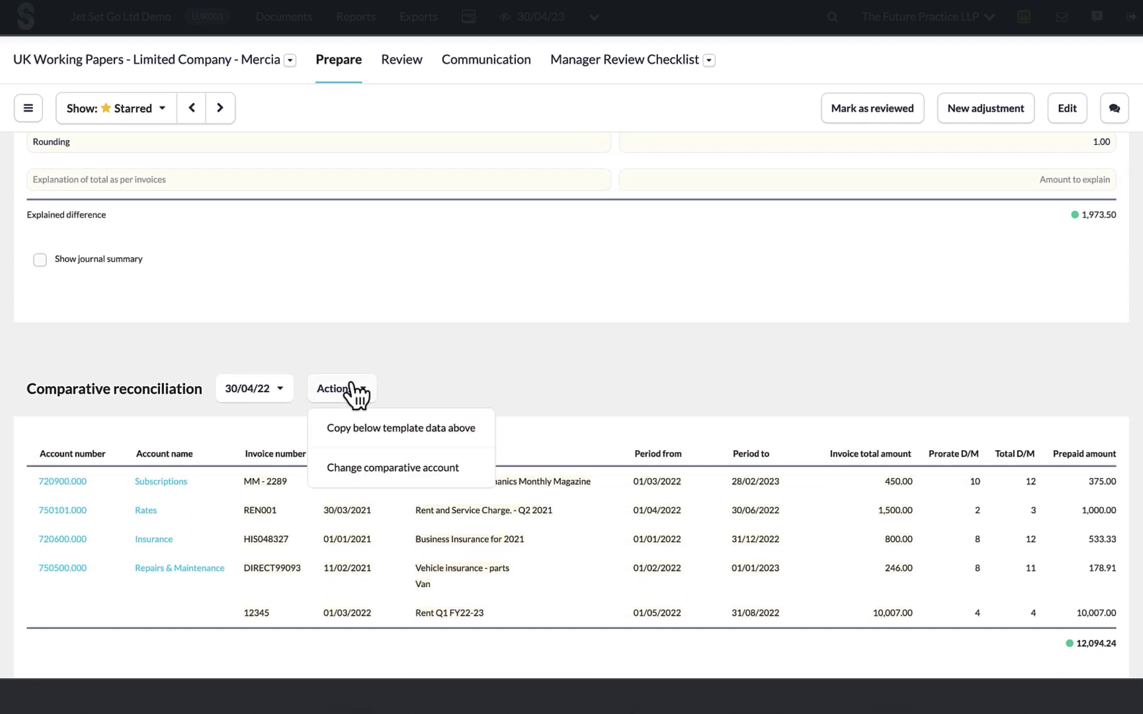
{"action": "left_click", "coordinate": [368, 428]}
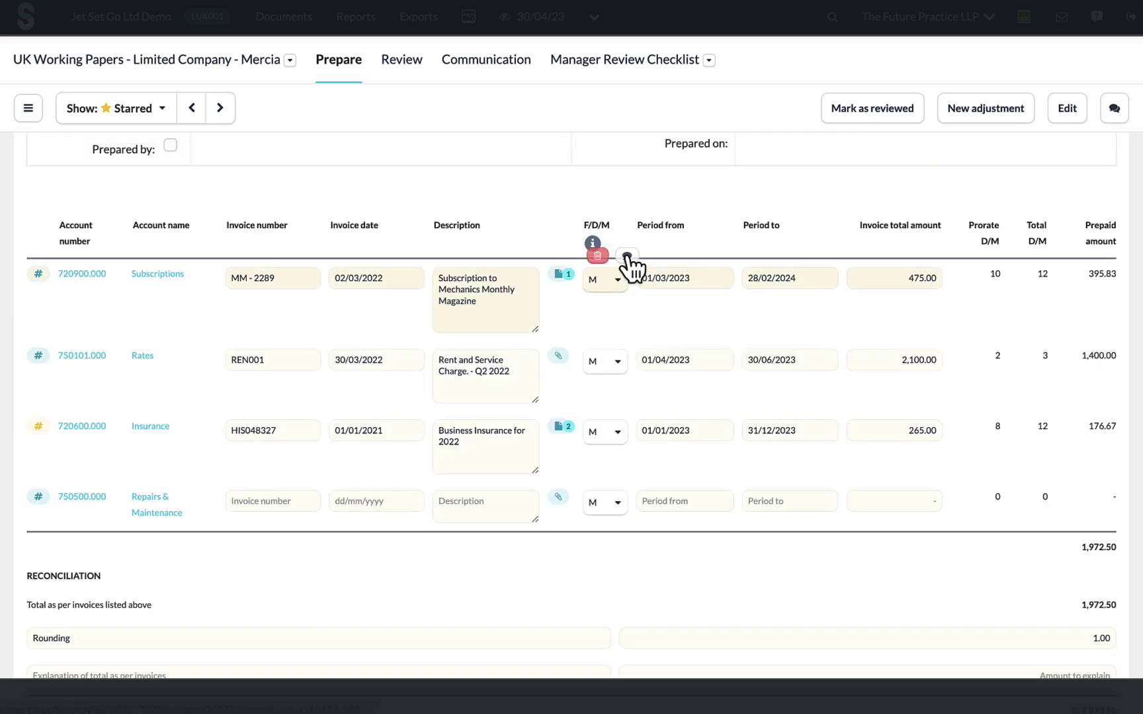
Write a to-do on the Subscriptions prepayment line saying "Please get supporting invoice from the customer", mentioning the colleague's username
{"action": "left_click", "coordinate": [626, 256]}
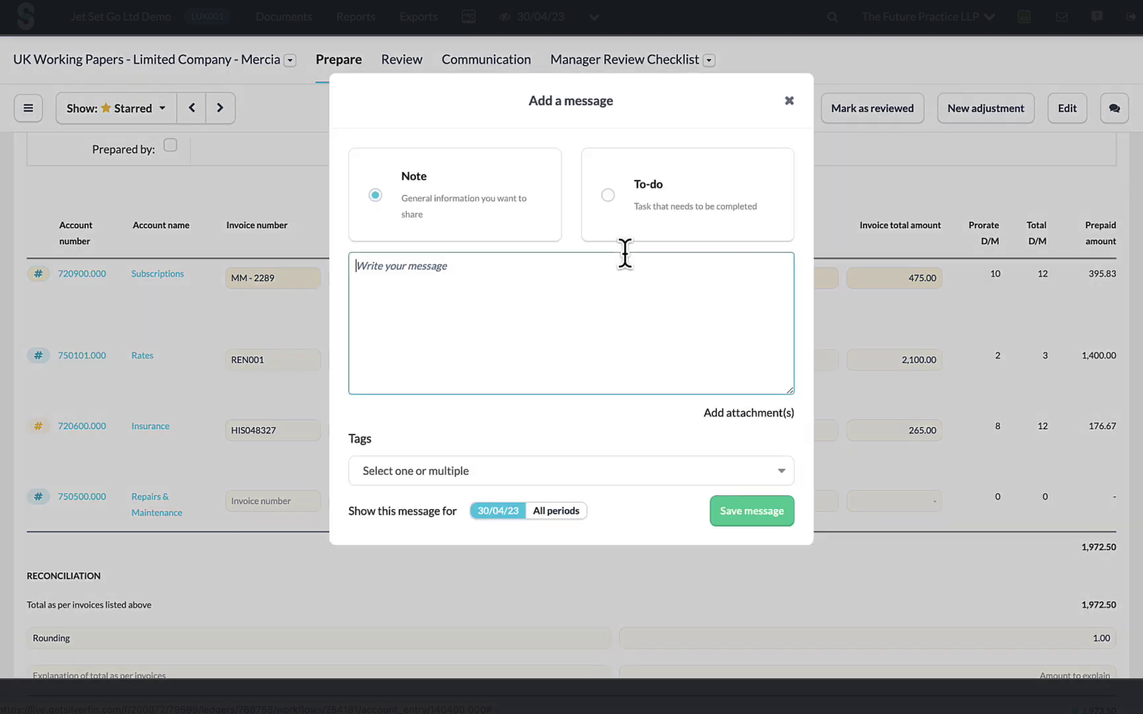
{"action": "left_click", "coordinate": [615, 209]}
{"action": "left_click", "coordinate": [559, 261]}
{"action": "type", "text": "Please get supporting invoice from the customer @joe-junior"}
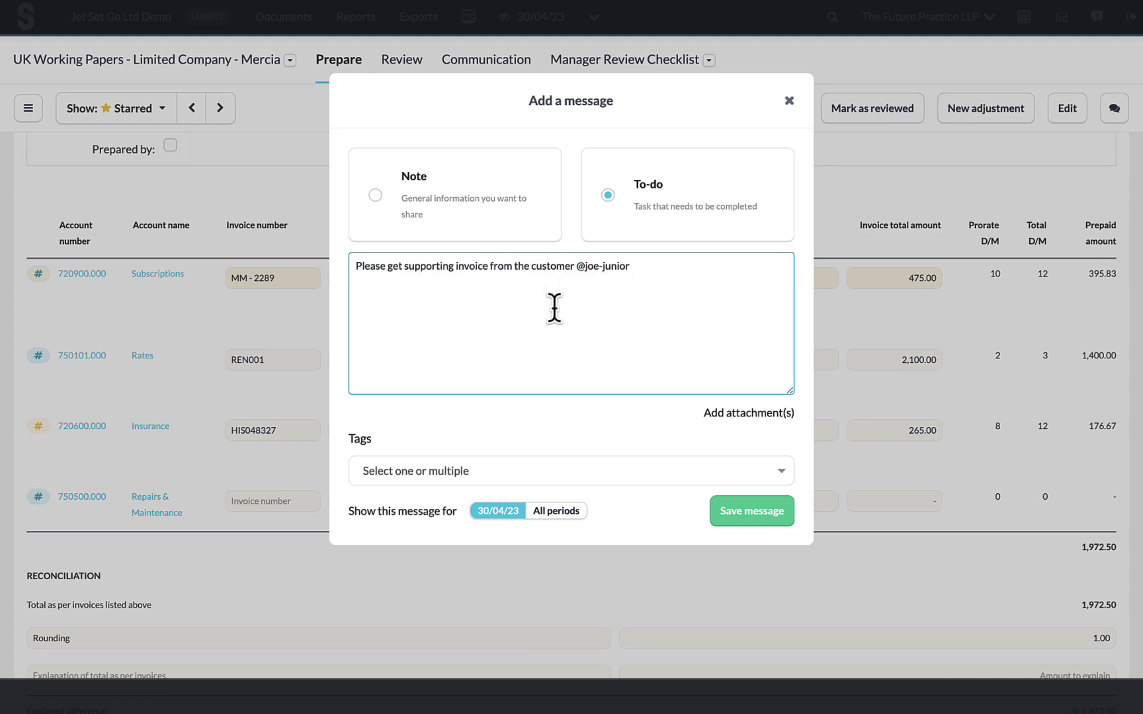
Tag the Subscriptions to-do as Client Query and save the message
{"action": "left_click", "coordinate": [465, 469]}
{"action": "left_click", "coordinate": [403, 595]}
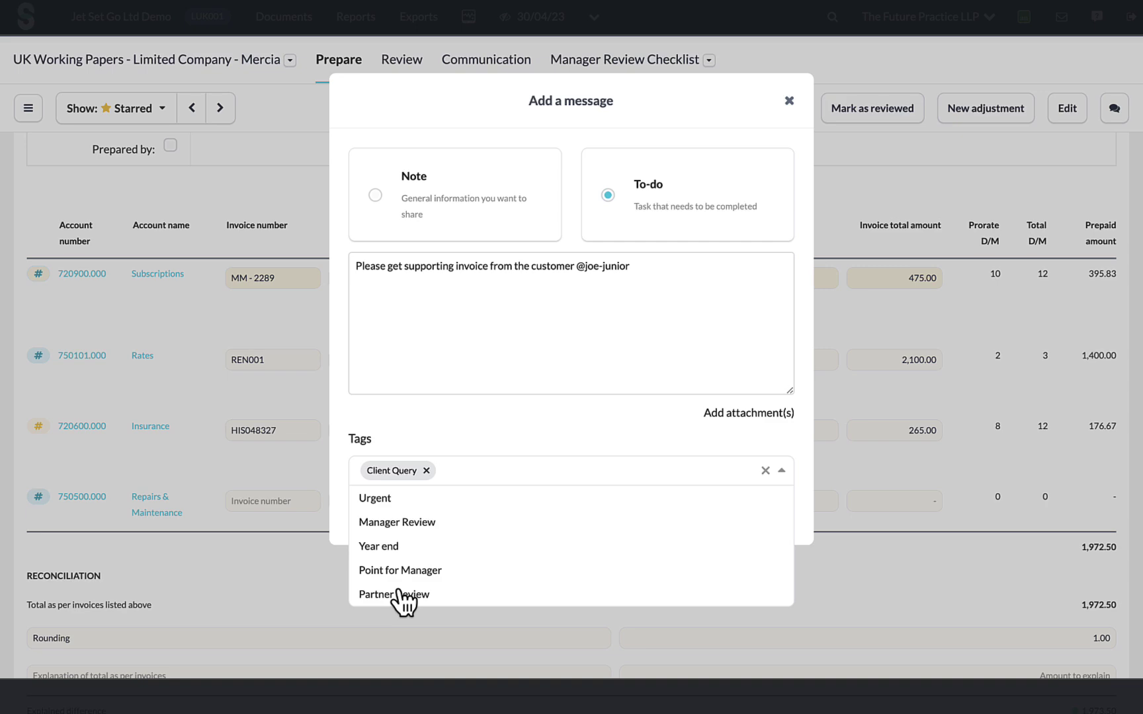
{"action": "left_click", "coordinate": [476, 448]}
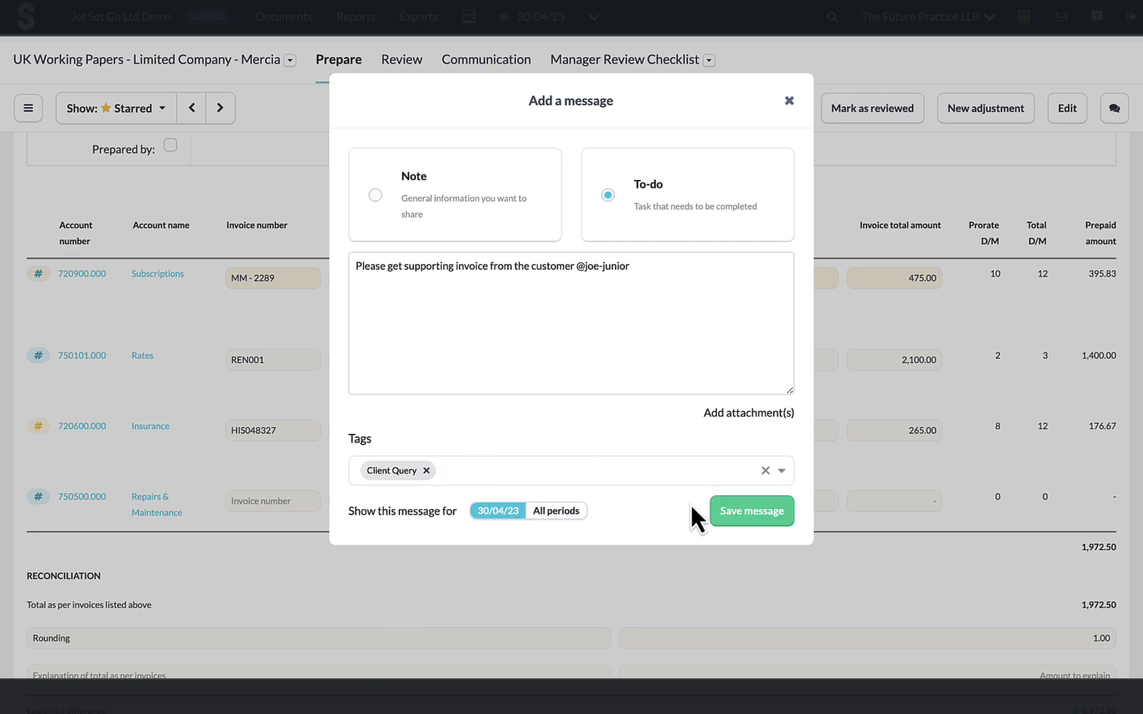
{"action": "left_click", "coordinate": [737, 514]}
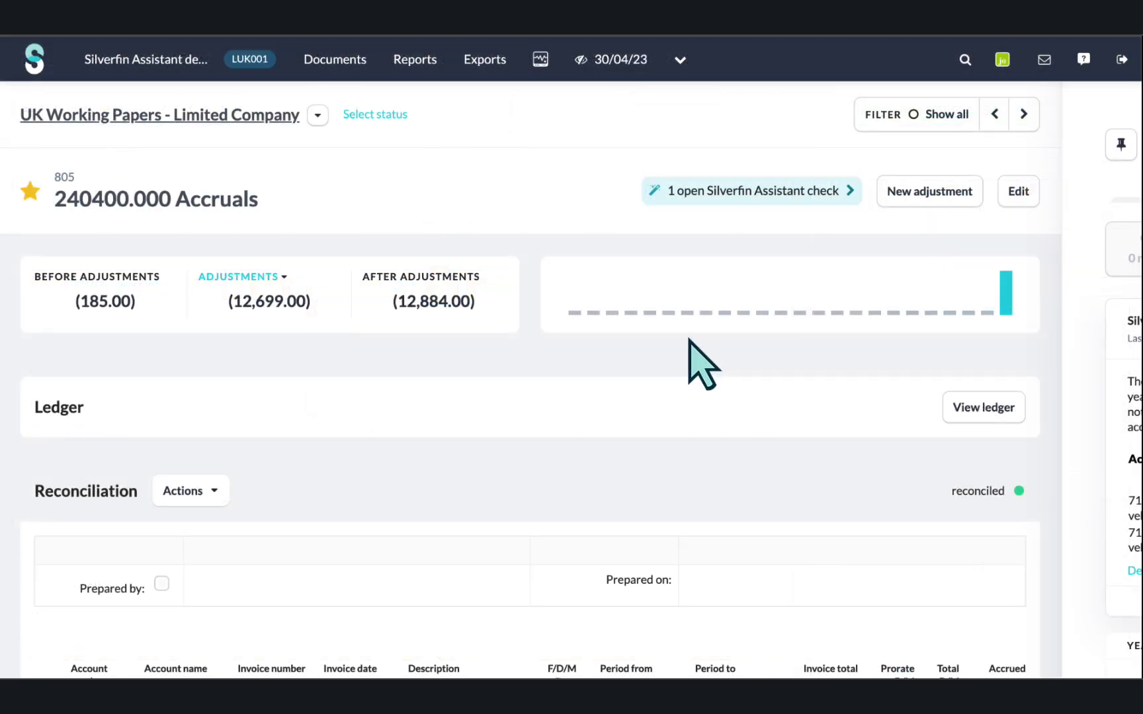
Open the Silverfin Assistant check on the Accruals account and examine its details and transactions to be reconciled
{"action": "left_click", "coordinate": [786, 201]}
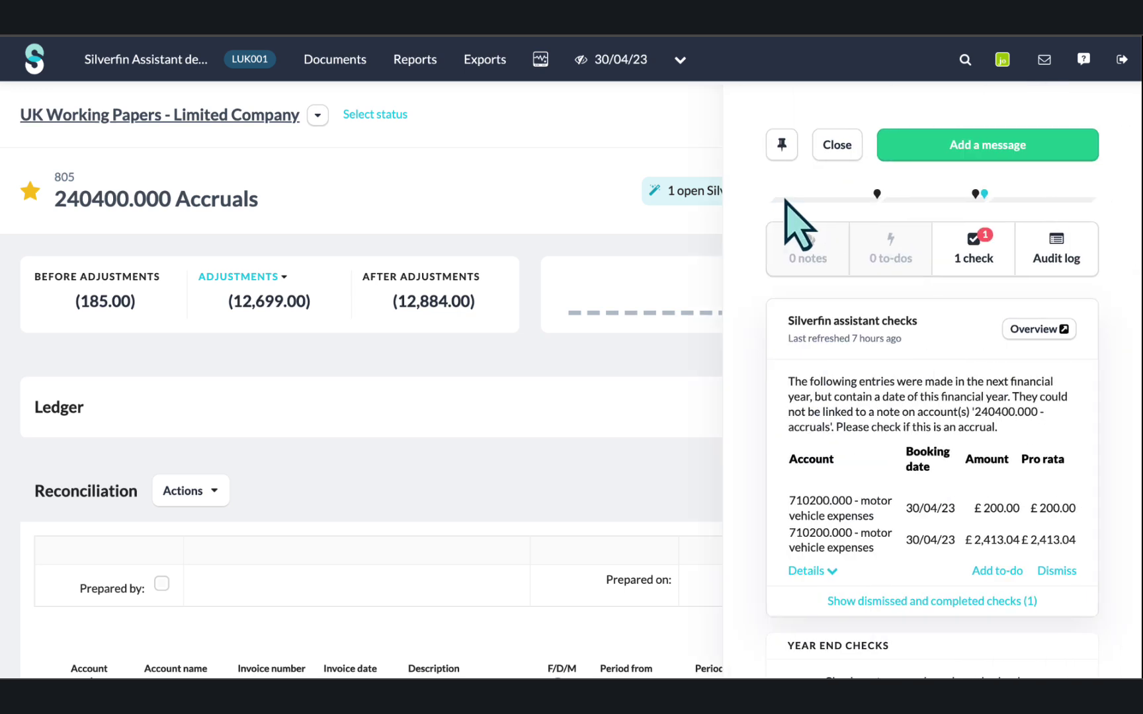
{"action": "left_click", "coordinate": [821, 576]}
{"action": "scroll", "coordinate": [820, 576], "scroll_direction": "down", "scroll_amount": 2}
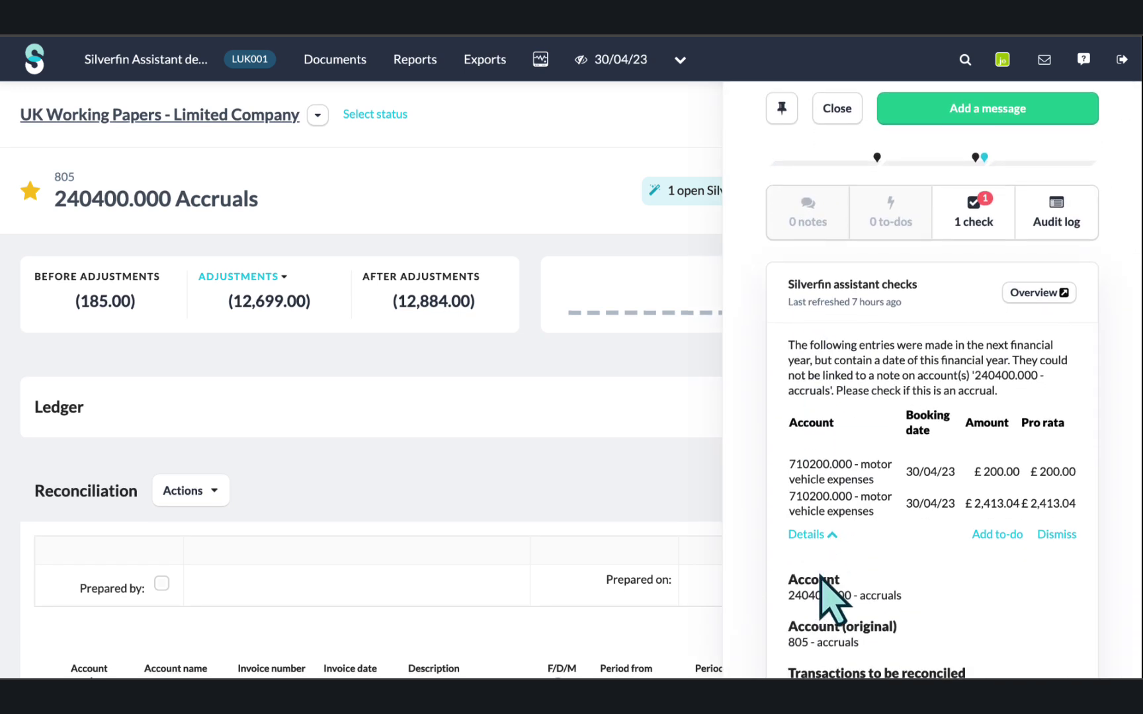
{"action": "scroll", "coordinate": [824, 599], "scroll_direction": "down", "scroll_amount": 5}
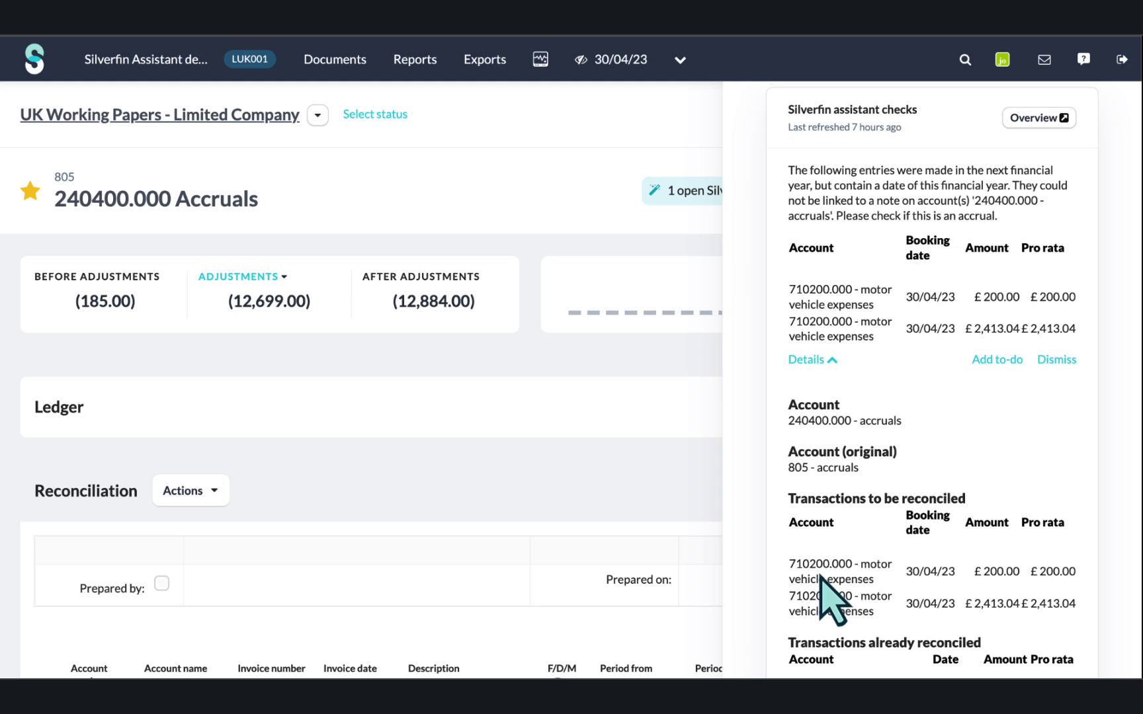
Create a to-do from the Accruals check, mentioning the colleague's username: "lets add this as a point to discuss with the client in tomorrow's meeting."
{"action": "left_click", "coordinate": [1003, 360]}
{"action": "type", "text": "@joe"}
{"action": "key", "text": "Return"}
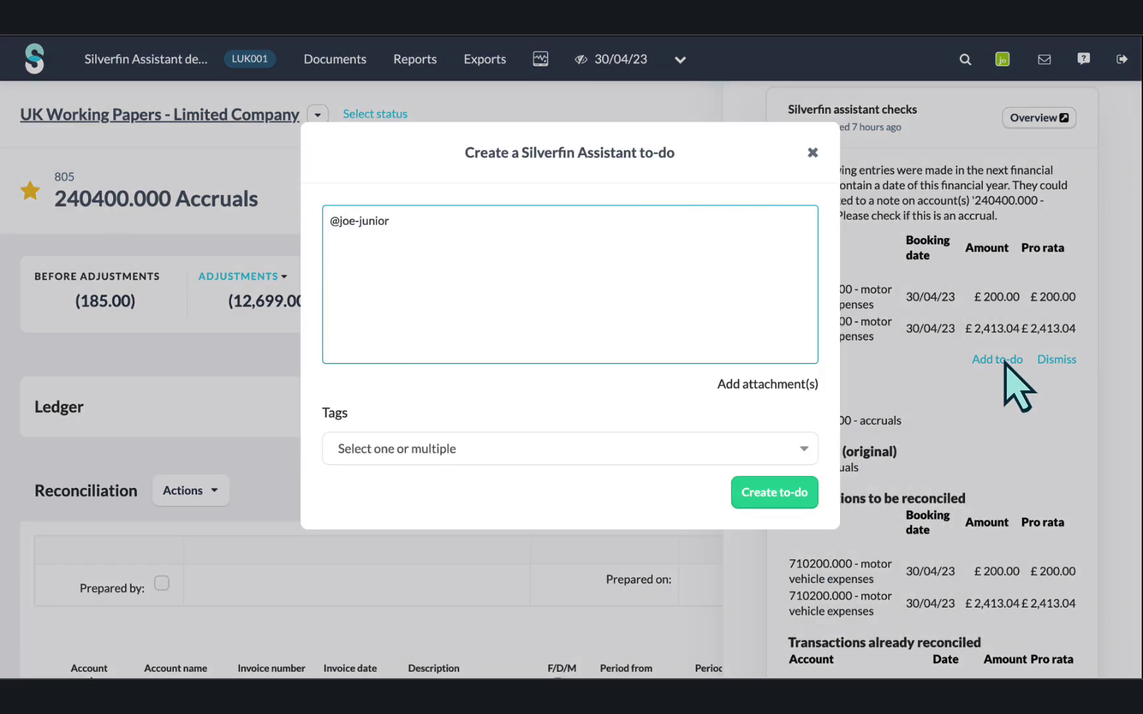
{"action": "type", "text": "lets add this as a point to discuss with the client in tomorrow's n"}
{"action": "type", "text": "eeting."}
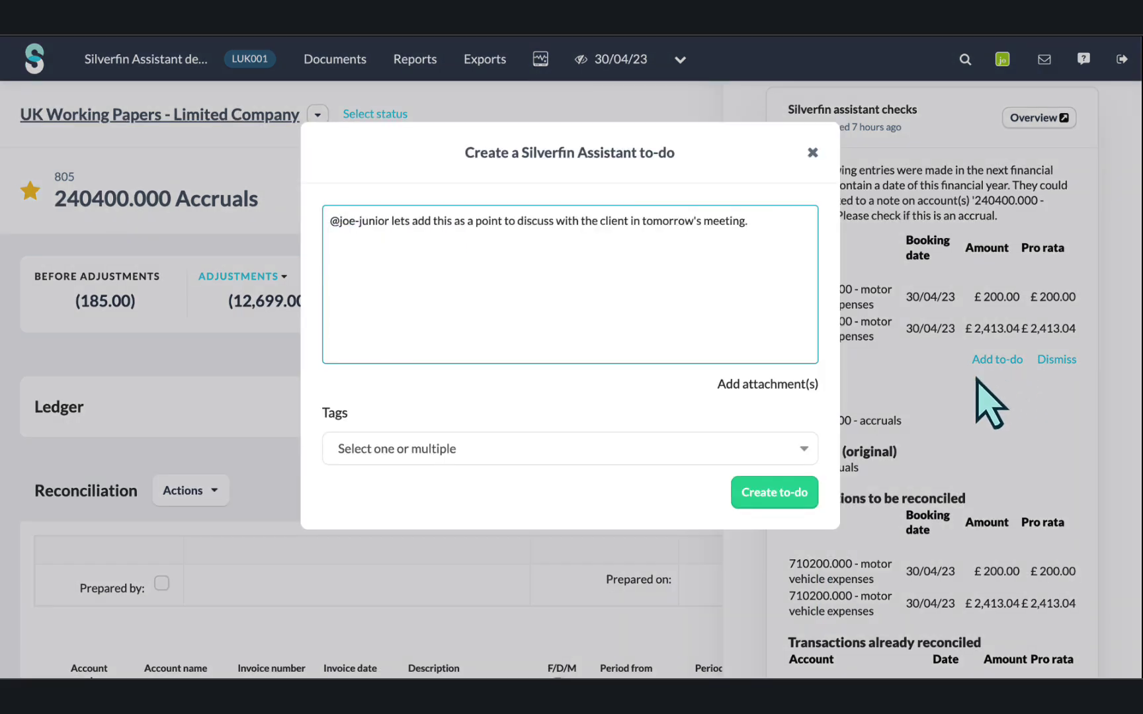
{"action": "left_click", "coordinate": [779, 495]}
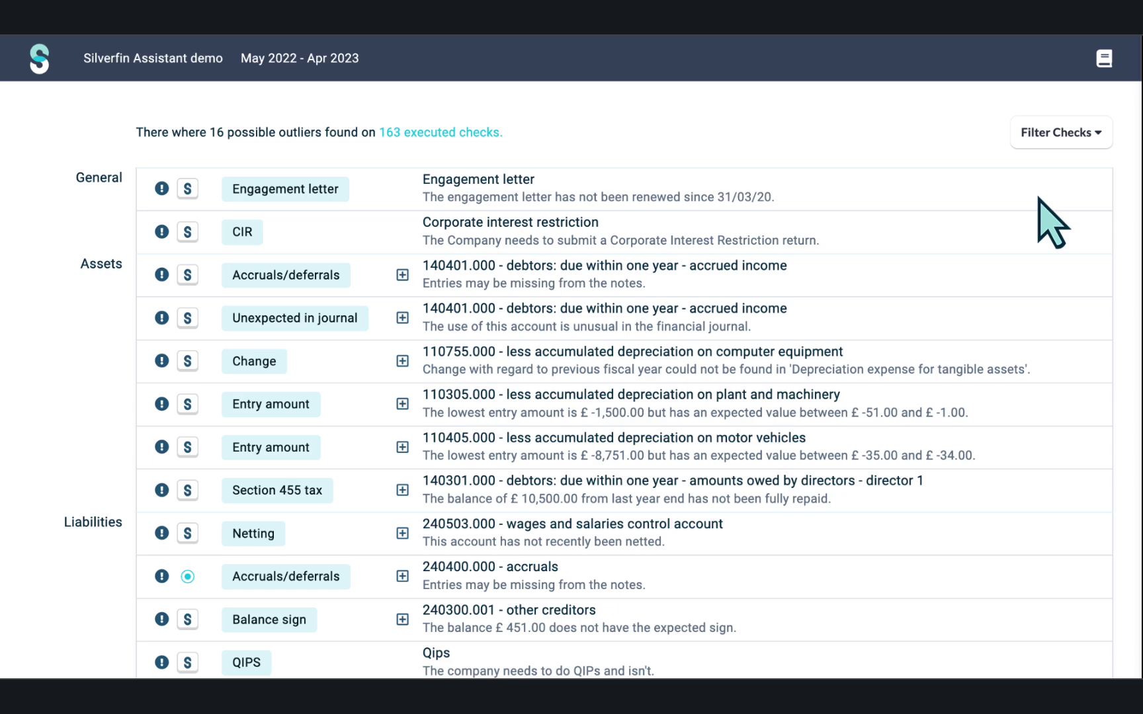
Examine the details and additional information of the Section 455 tax check on amounts owed by director 1
{"action": "mouse_move", "coordinate": [296, 491]}
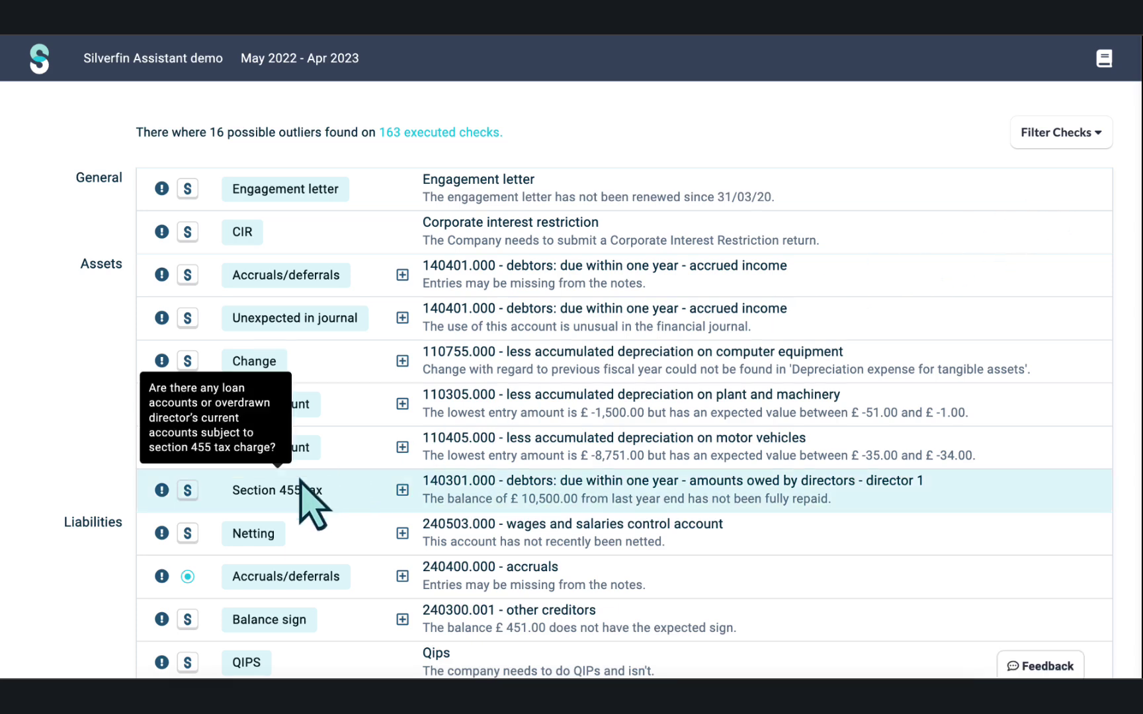
{"action": "left_click", "coordinate": [277, 491]}
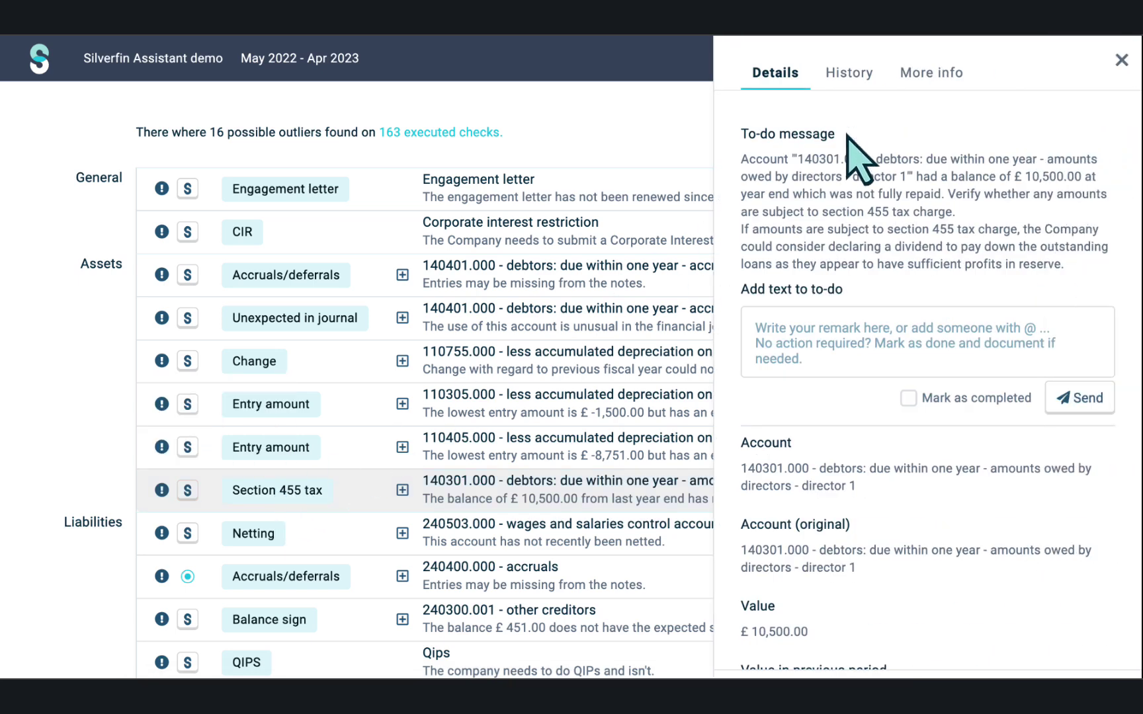
{"action": "left_click", "coordinate": [928, 86]}
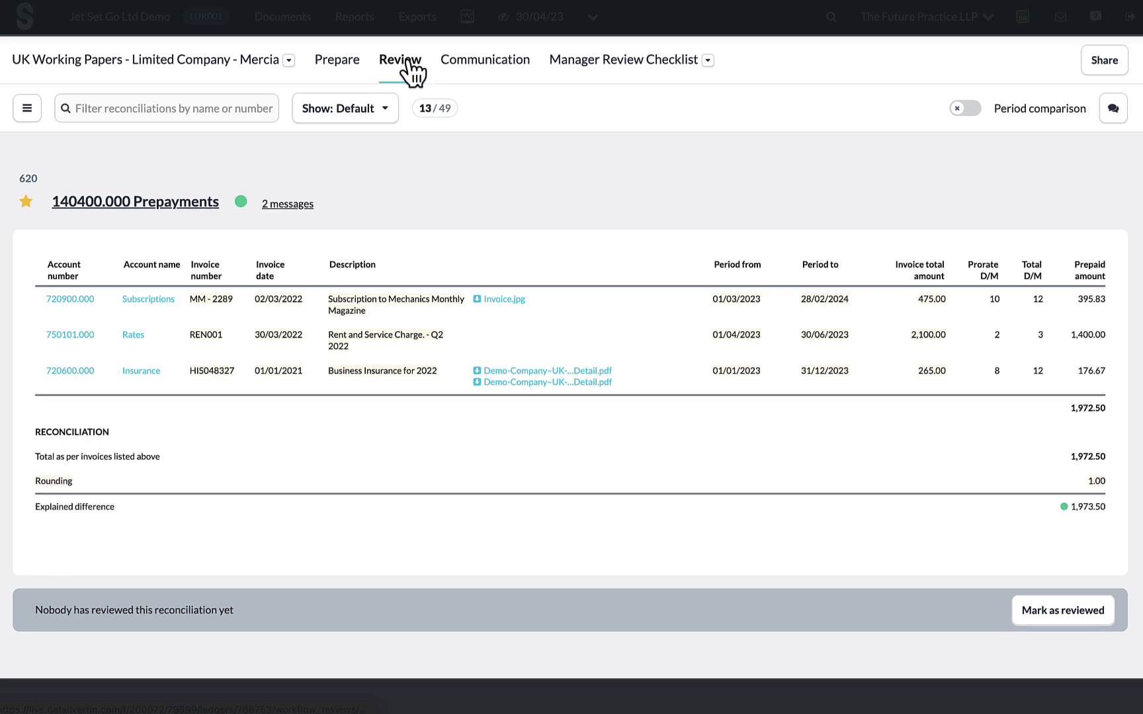
Compare the current 140400.000 Prepayments reconciliation with the previous period 31/03/23 and mark it as reviewed
{"action": "left_click", "coordinate": [971, 109]}
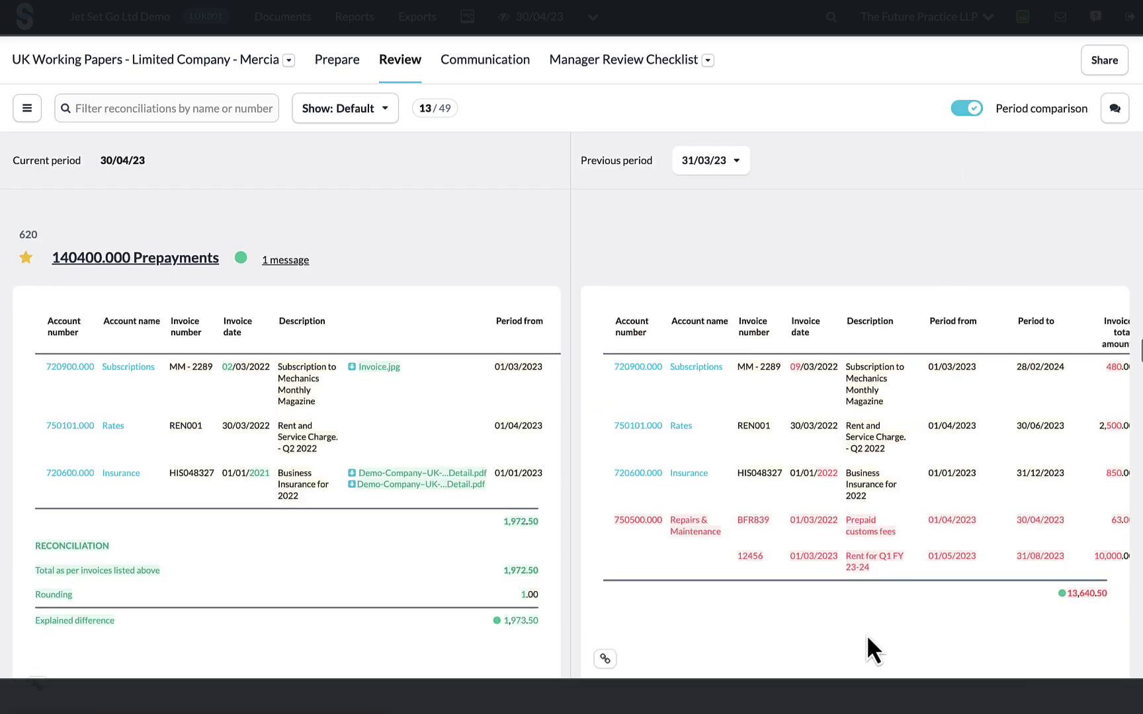
{"action": "scroll", "coordinate": [861, 651], "scroll_direction": "down", "scroll_amount": 2}
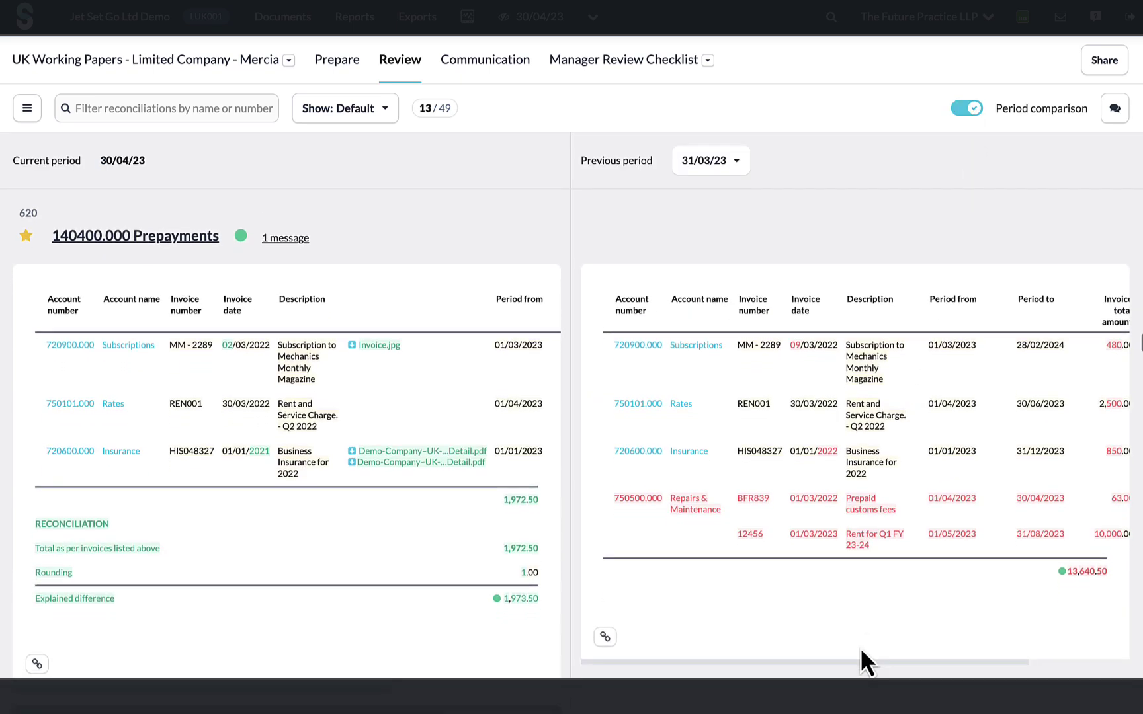
{"action": "scroll", "coordinate": [860, 646], "scroll_direction": "down", "scroll_amount": 1}
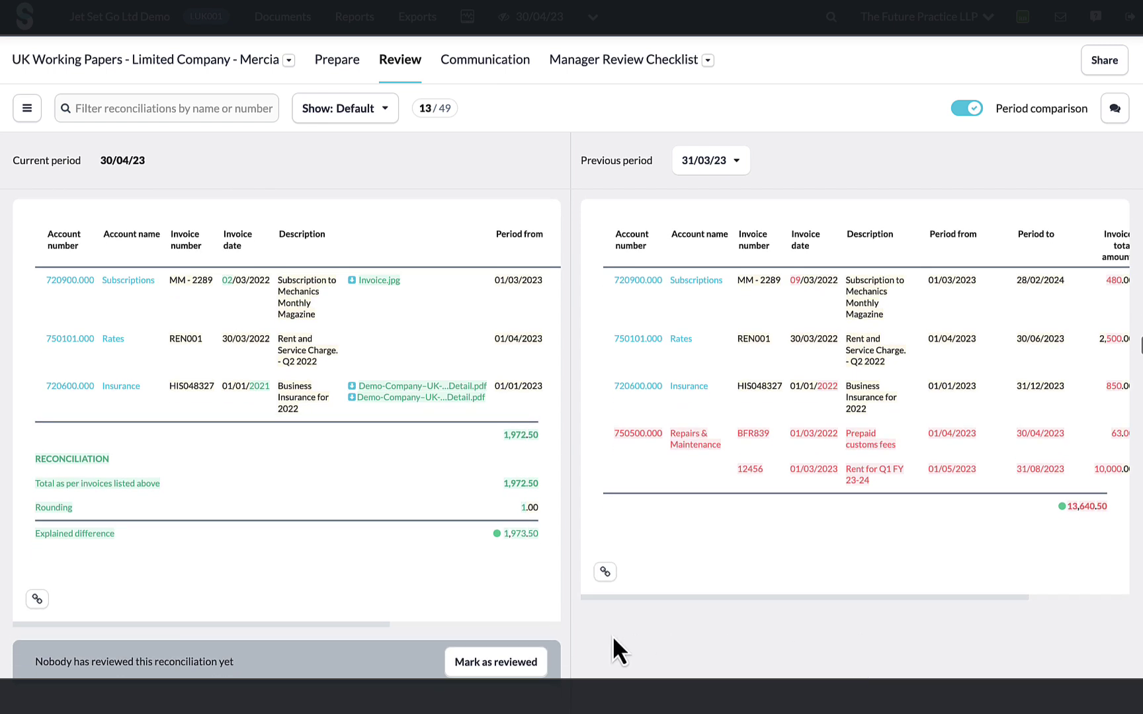
{"action": "left_click", "coordinate": [526, 669]}
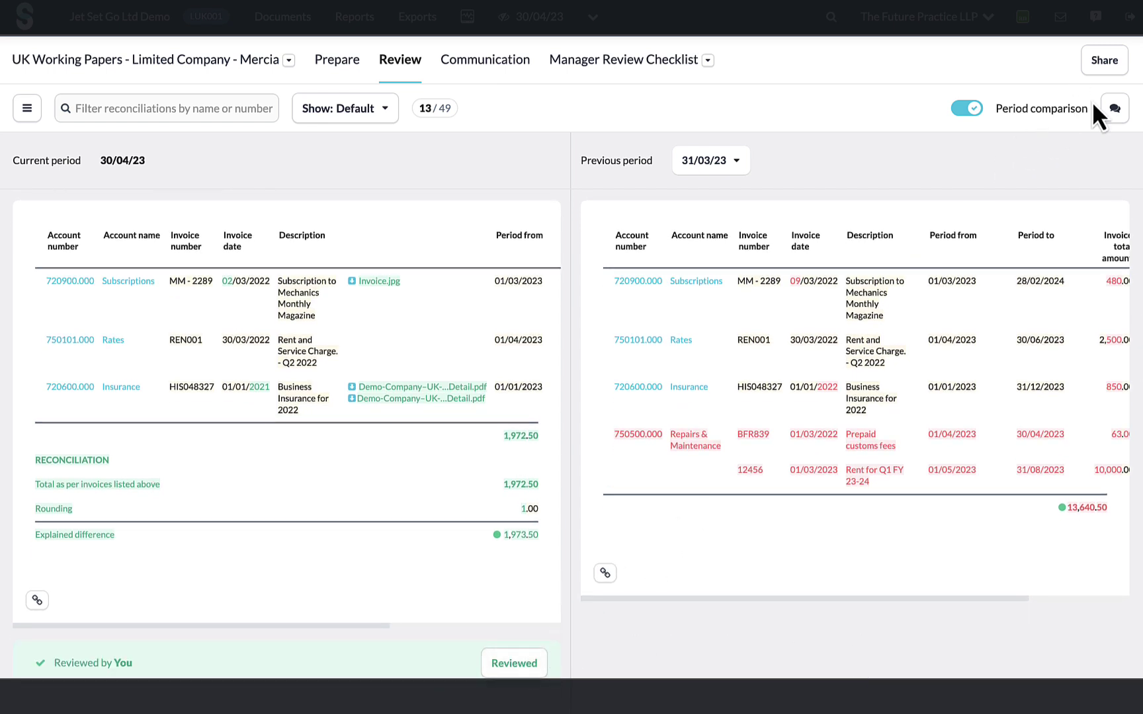
View the communication and audit log of the 140400.000 Prepayments reconciliation
{"action": "left_click", "coordinate": [1114, 111]}
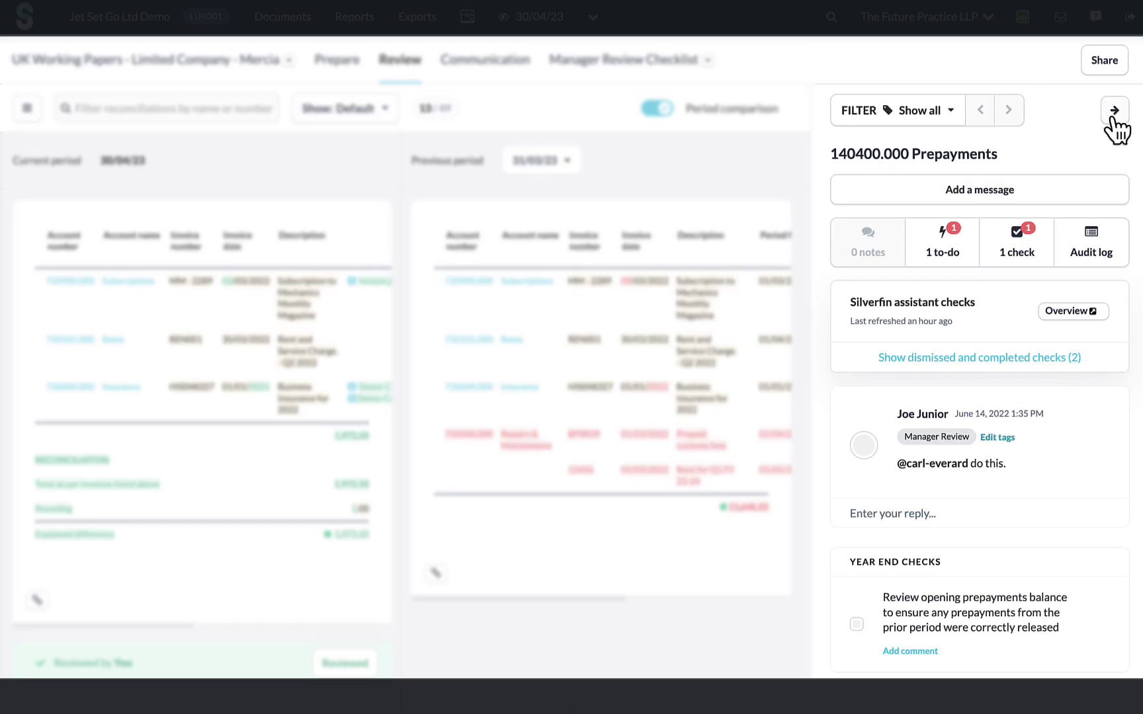
{"action": "left_click", "coordinate": [1102, 260]}
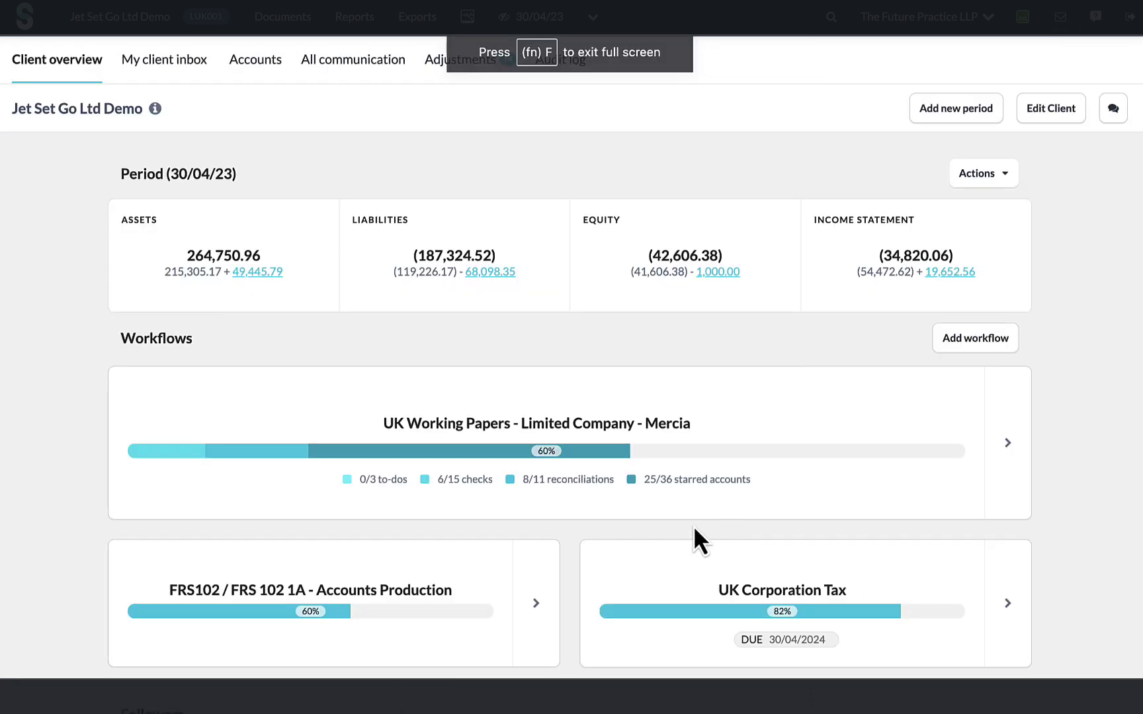
Open the FRS102 / FRS 102 1A - Accounts Production workflow and select Full Accounts as the type of report to generate
{"action": "left_click", "coordinate": [447, 564]}
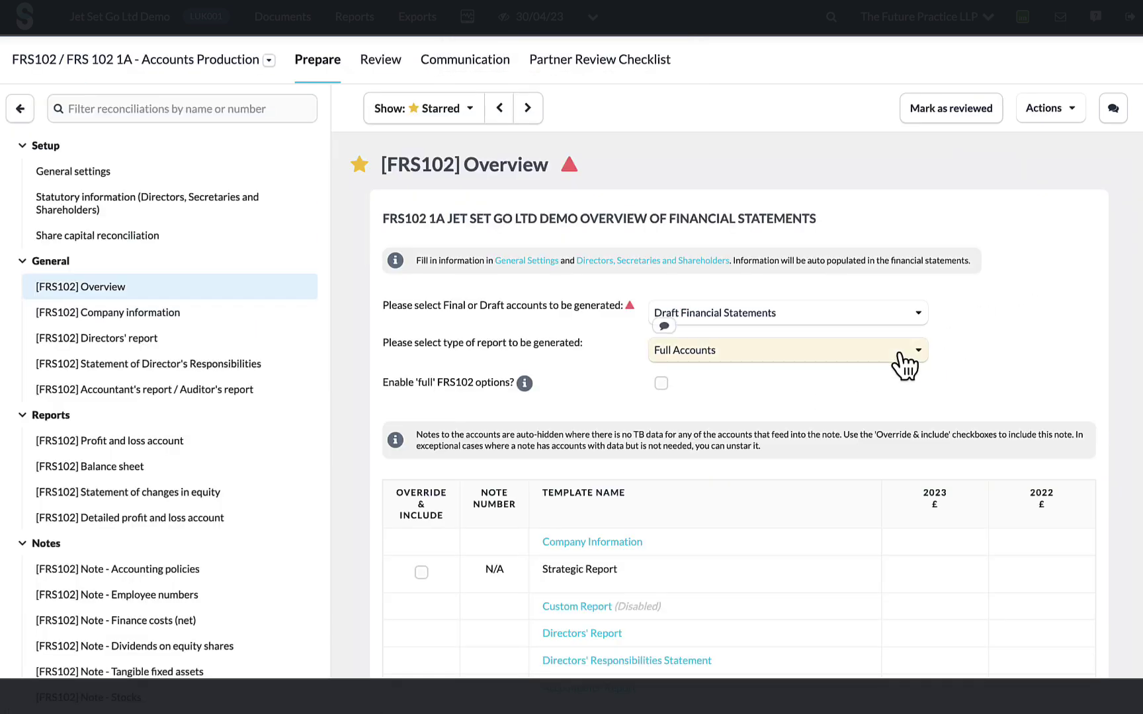
{"action": "left_click", "coordinate": [902, 362]}
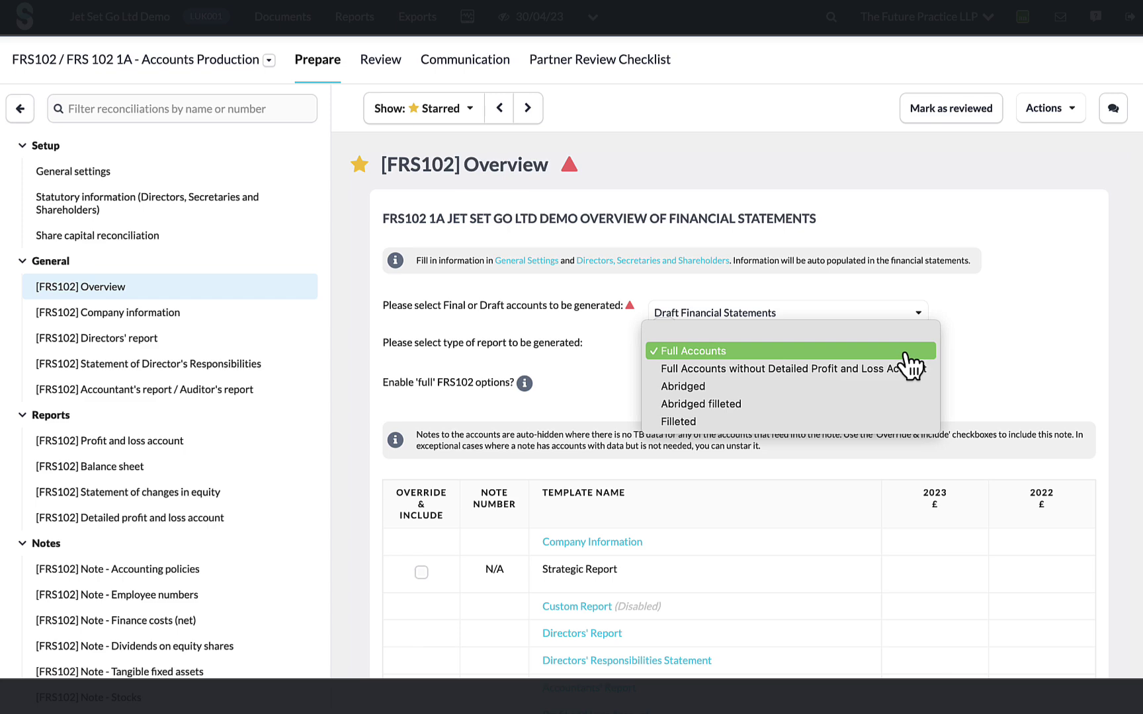
{"action": "left_click", "coordinate": [901, 353]}
Examine the FRS102 overview's list of notes, the Statement of Director's Responsibilities and the Profit and loss account
{"action": "scroll", "coordinate": [987, 361], "scroll_direction": "down", "scroll_amount": 3}
{"action": "scroll", "coordinate": [987, 357], "scroll_direction": "down", "scroll_amount": 15}
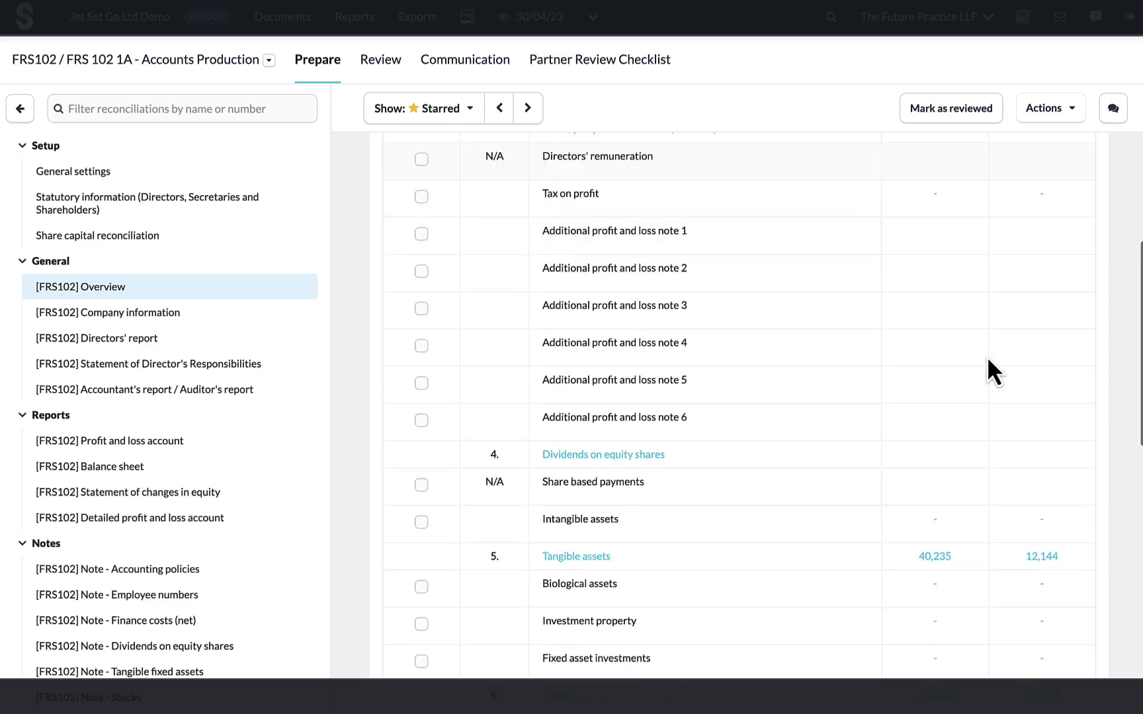
{"action": "left_click", "coordinate": [528, 109]}
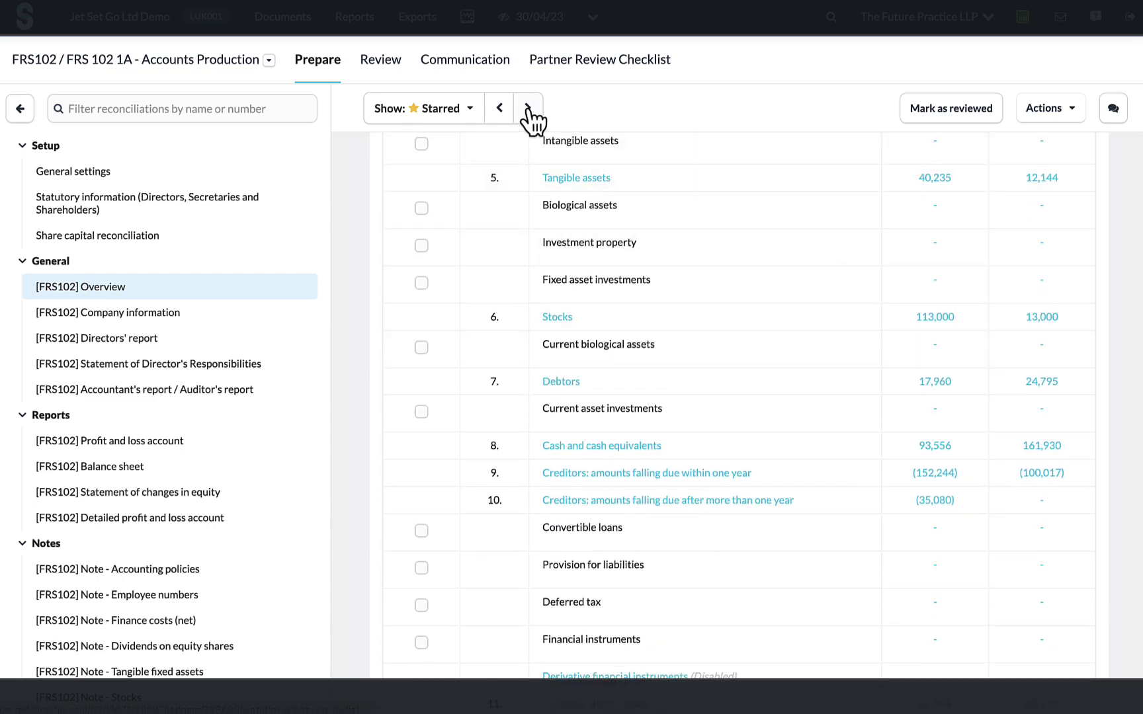
{"action": "left_click", "coordinate": [528, 108]}
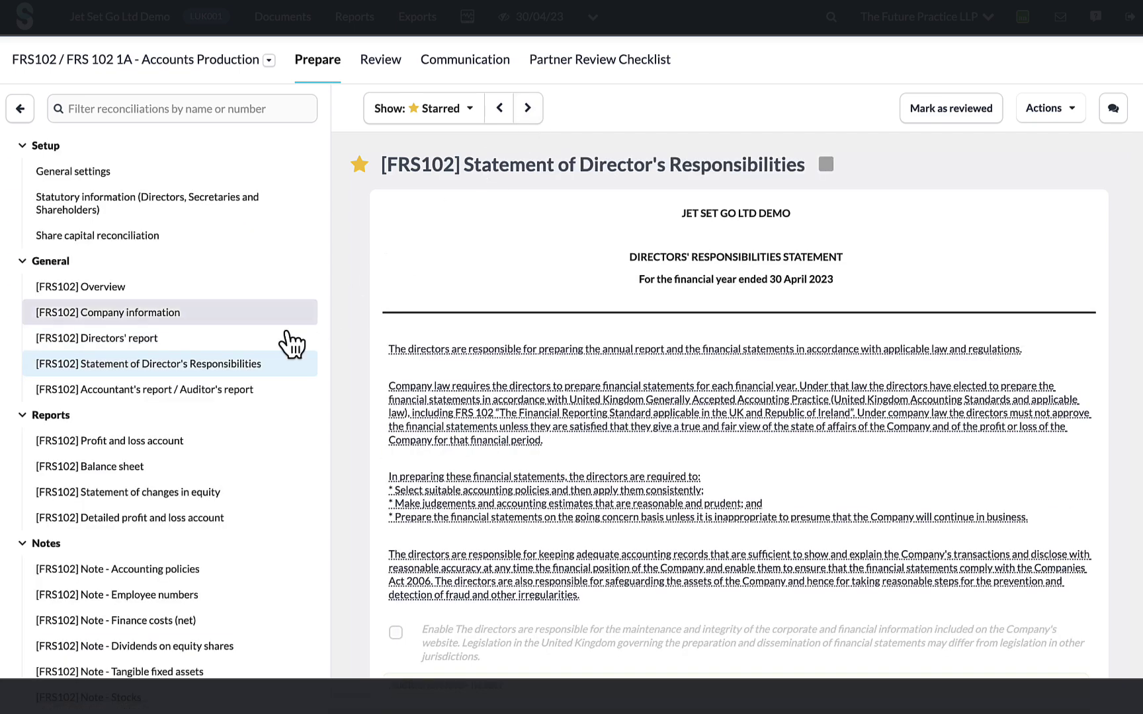
{"action": "left_click", "coordinate": [153, 456]}
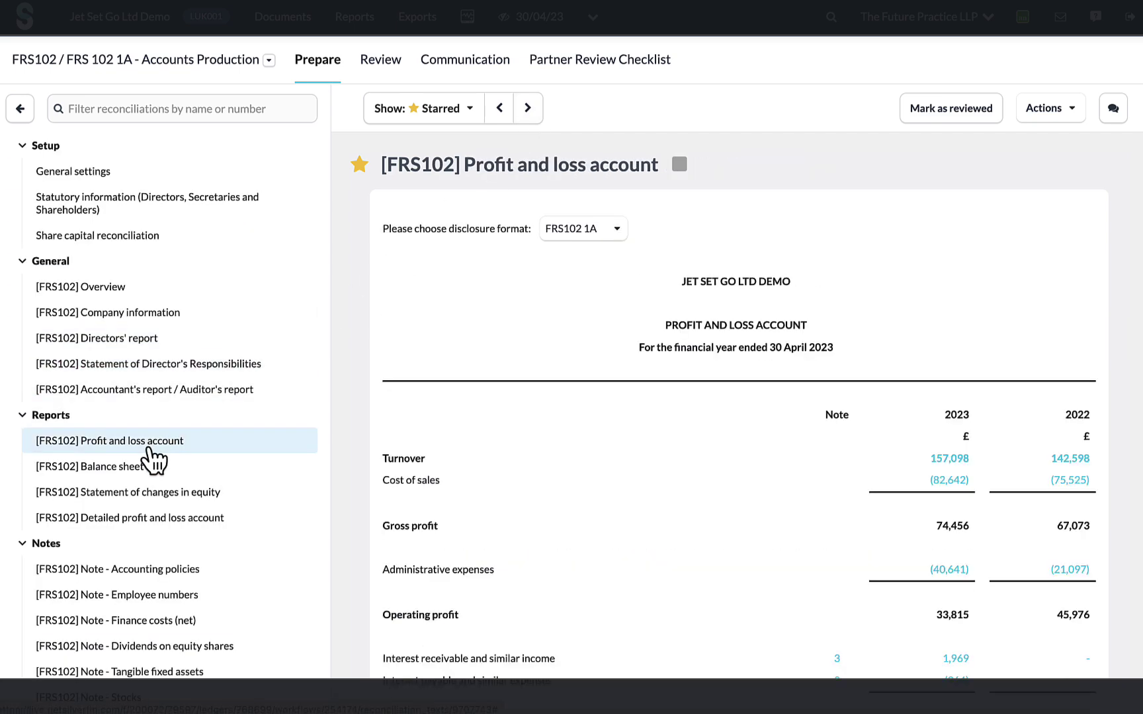
{"action": "scroll", "coordinate": [362, 462], "scroll_direction": "down", "scroll_amount": 3}
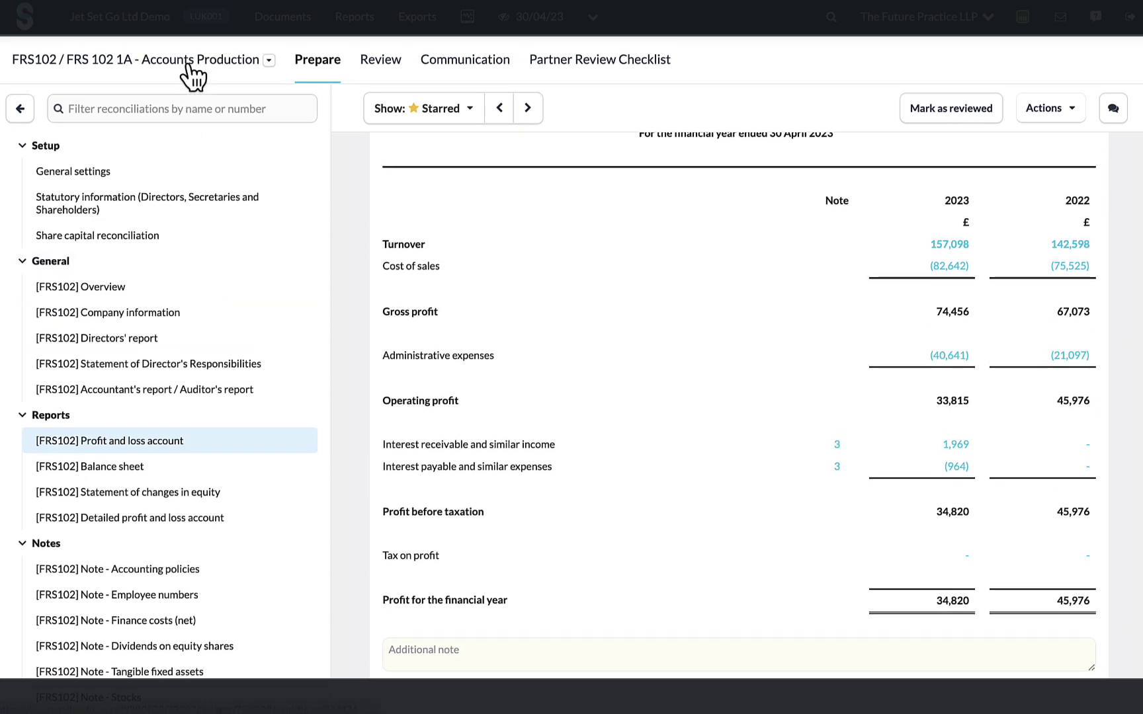
Export the [UK&I] iXBRL FRS102-102 1A from the Accounts Production workflow overview
{"action": "left_click", "coordinate": [191, 74]}
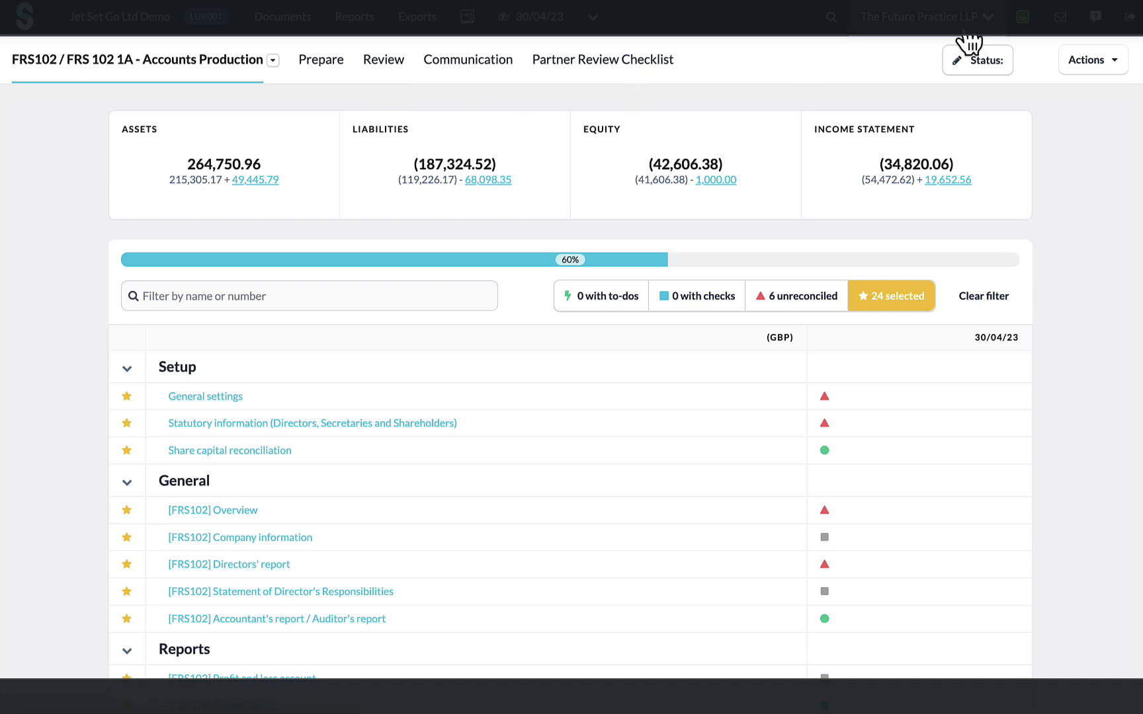
{"action": "left_click", "coordinate": [1114, 61]}
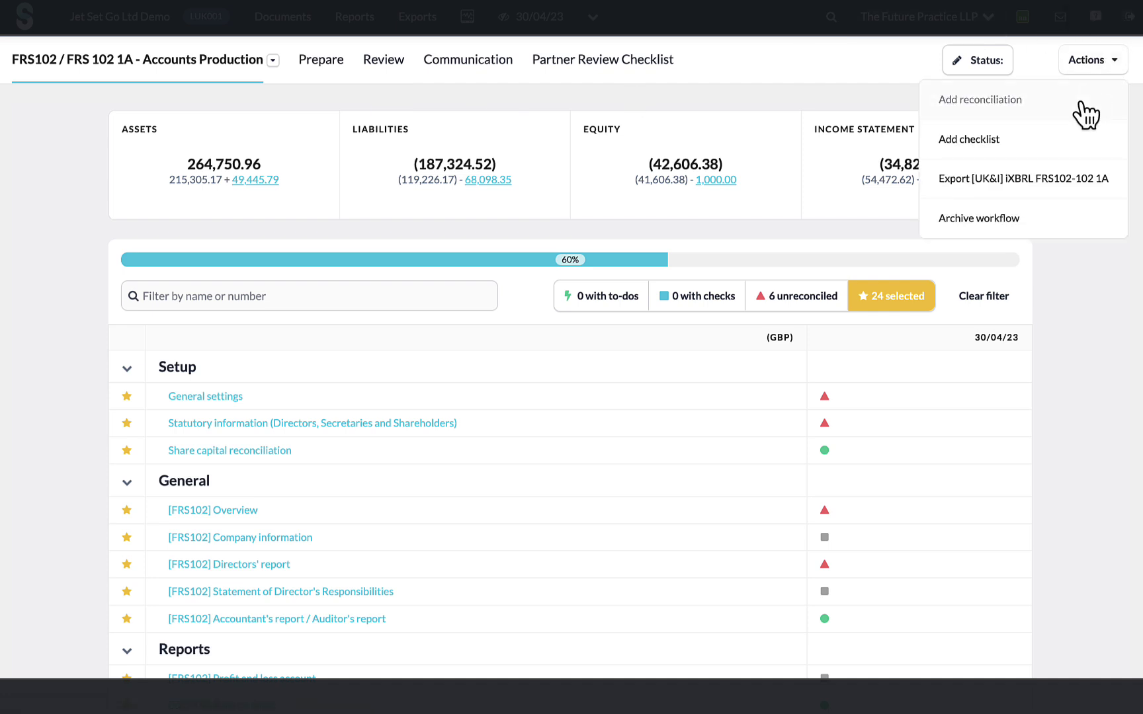
{"action": "left_click", "coordinate": [1014, 180]}
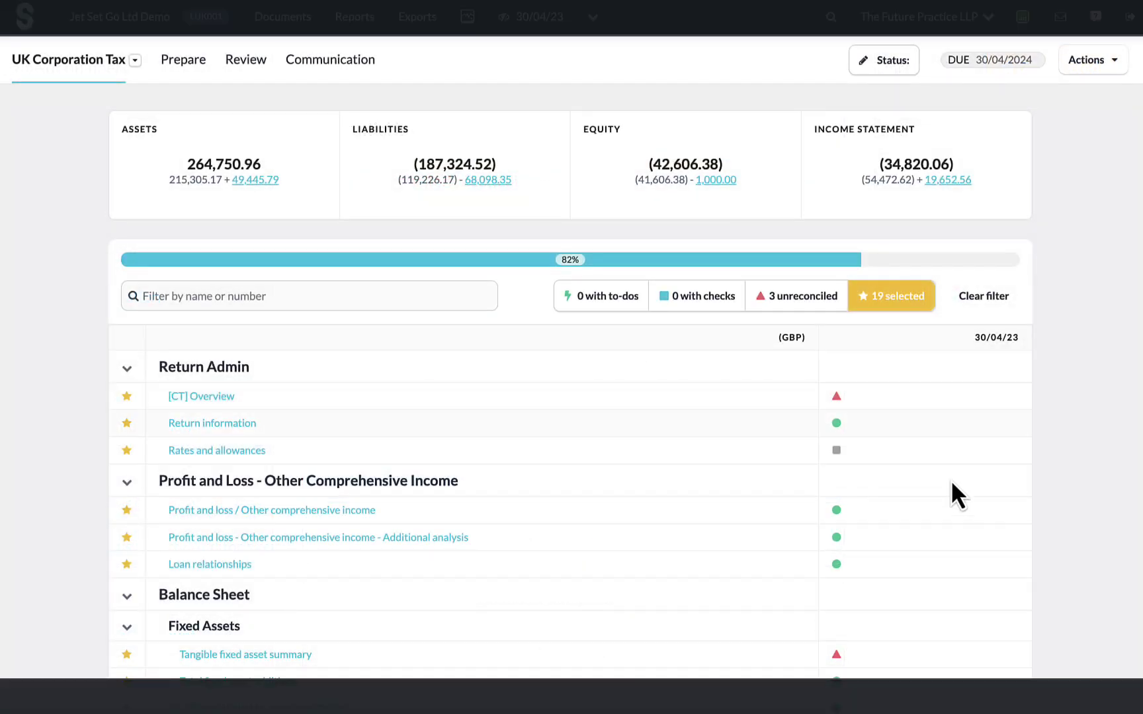
Review the UK Corporation Tax workflow's reconciliations and the contents listed in its [CT] Overview template, with the reconciliation list shown
{"action": "scroll", "coordinate": [1036, 505], "scroll_direction": "down", "scroll_amount": 3}
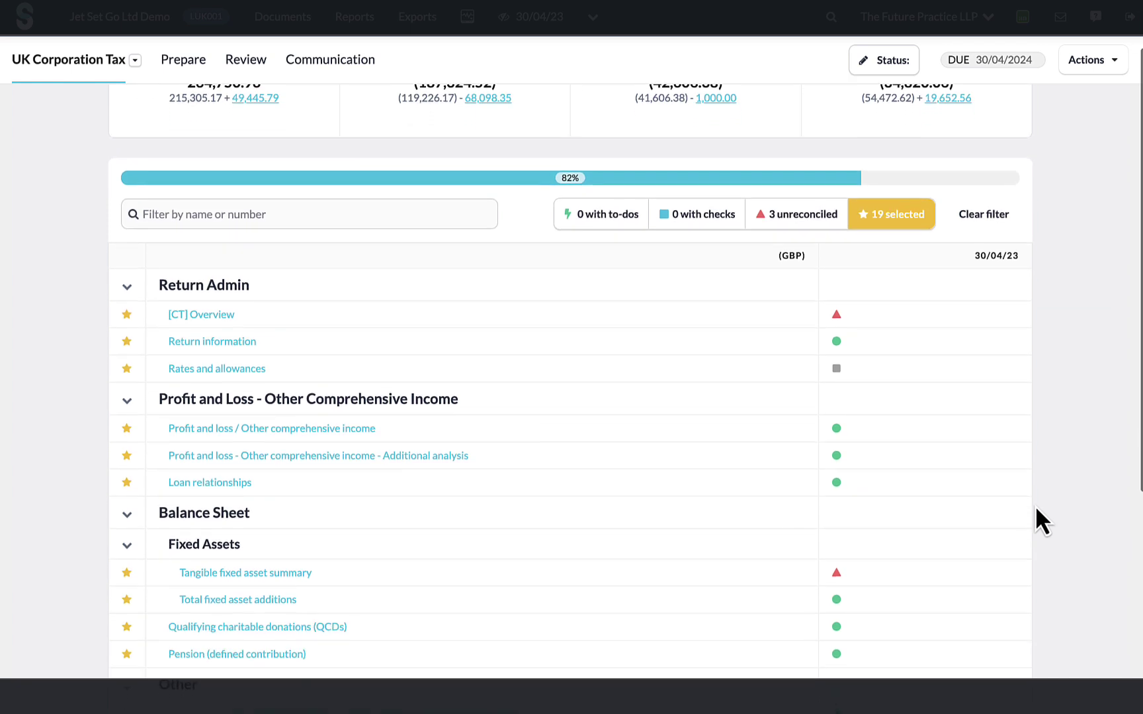
{"action": "scroll", "coordinate": [1036, 508], "scroll_direction": "down", "scroll_amount": 3}
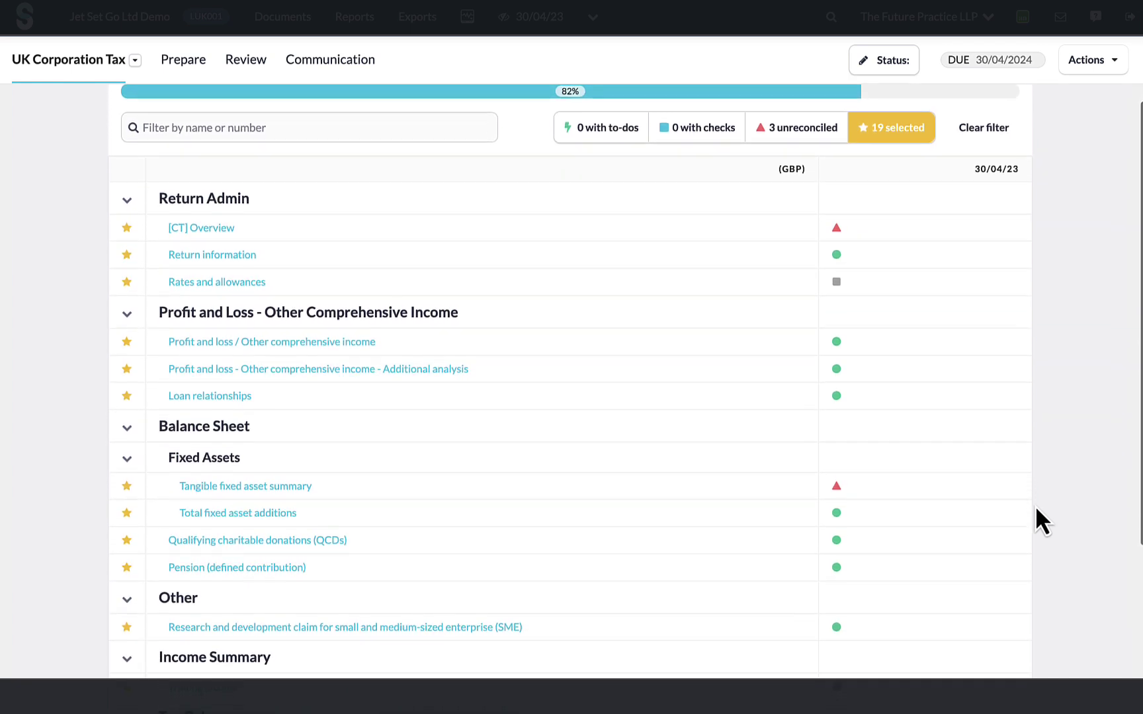
{"action": "scroll", "coordinate": [1036, 506], "scroll_direction": "down", "scroll_amount": 1}
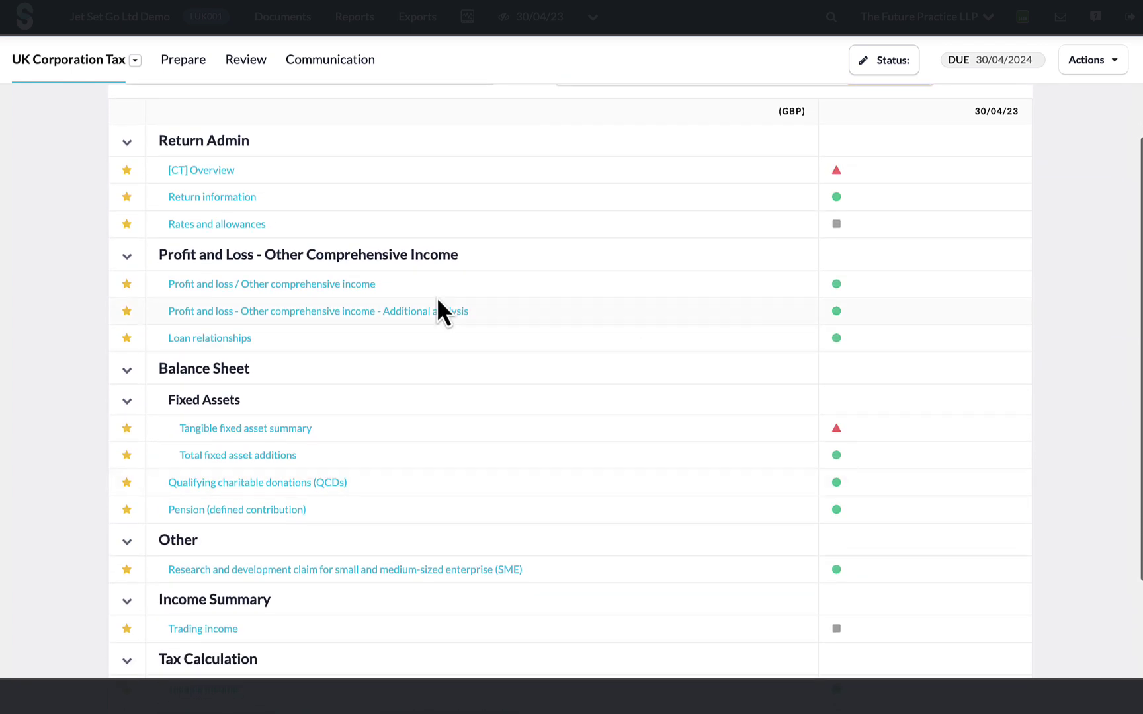
{"action": "left_click", "coordinate": [187, 66]}
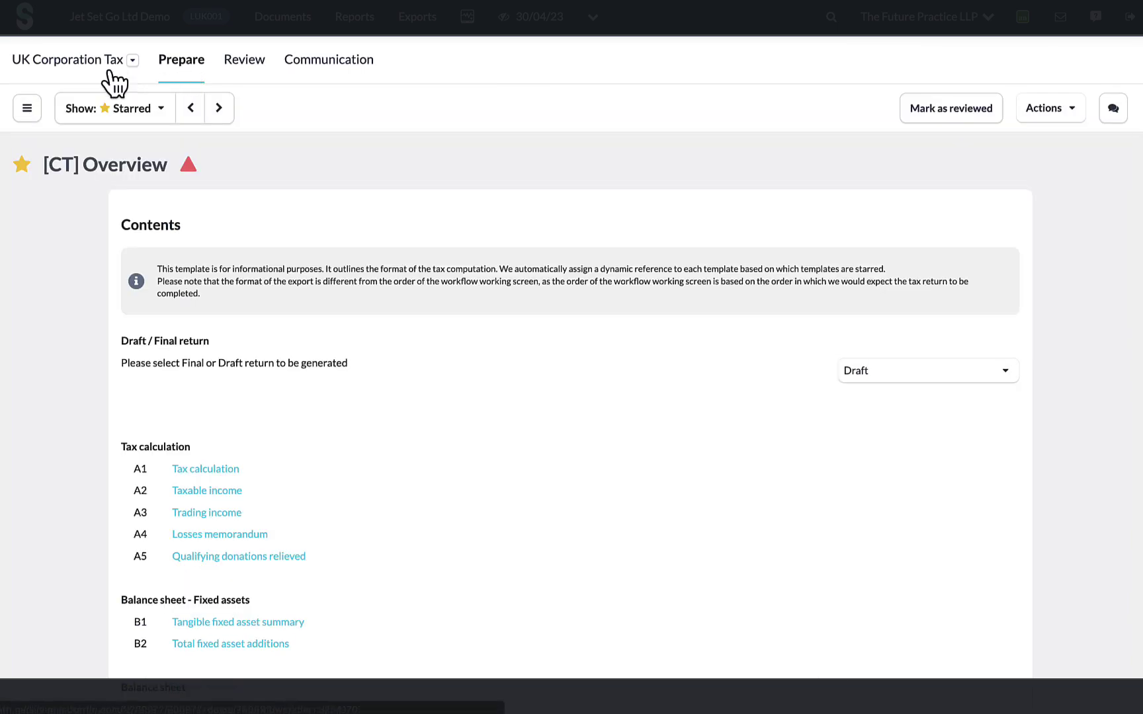
{"action": "left_click", "coordinate": [31, 113]}
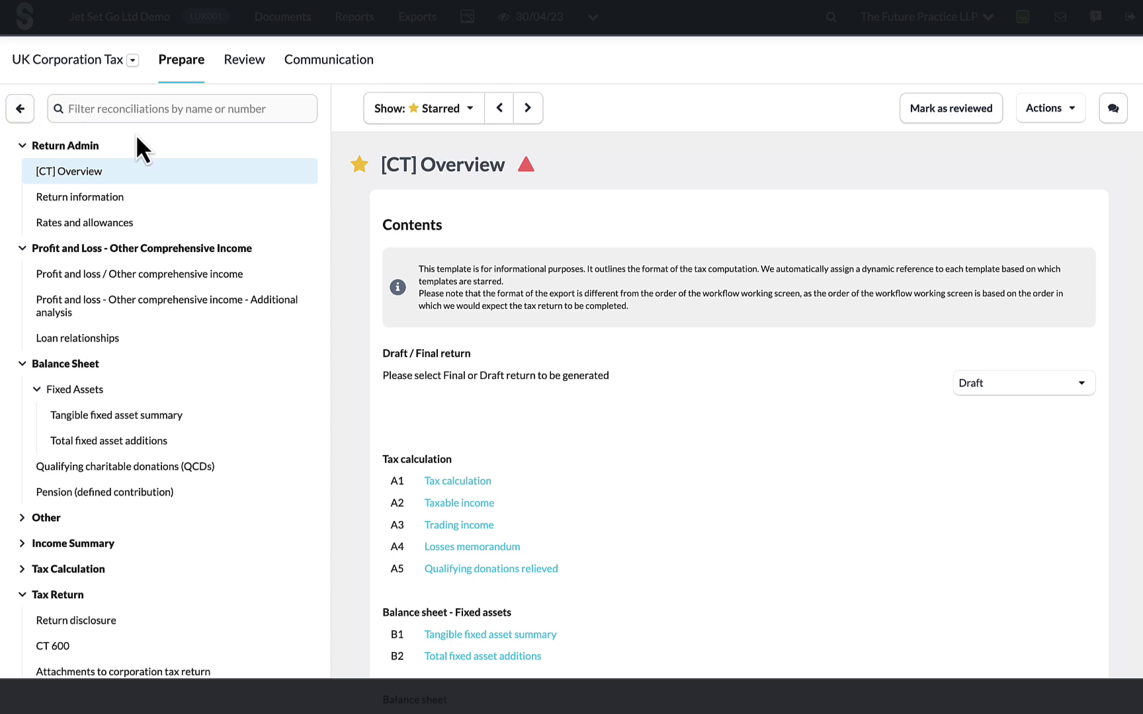
{"action": "scroll", "coordinate": [352, 404], "scroll_direction": "down", "scroll_amount": 3}
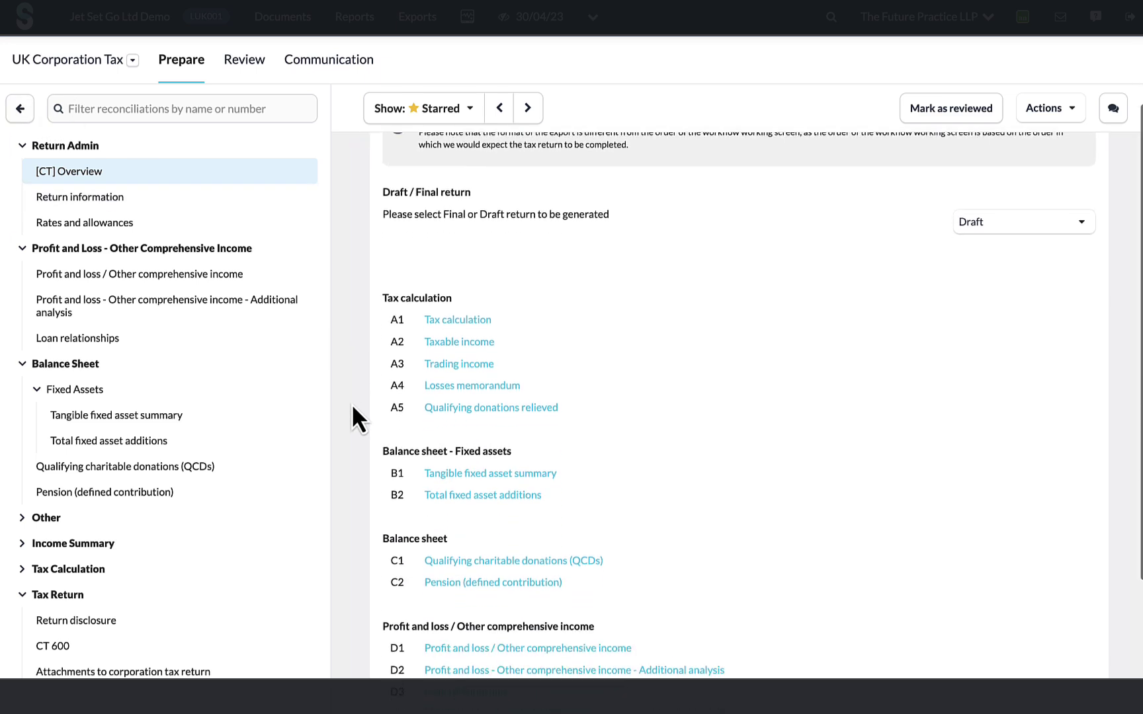
{"action": "scroll", "coordinate": [351, 403], "scroll_direction": "down", "scroll_amount": 2}
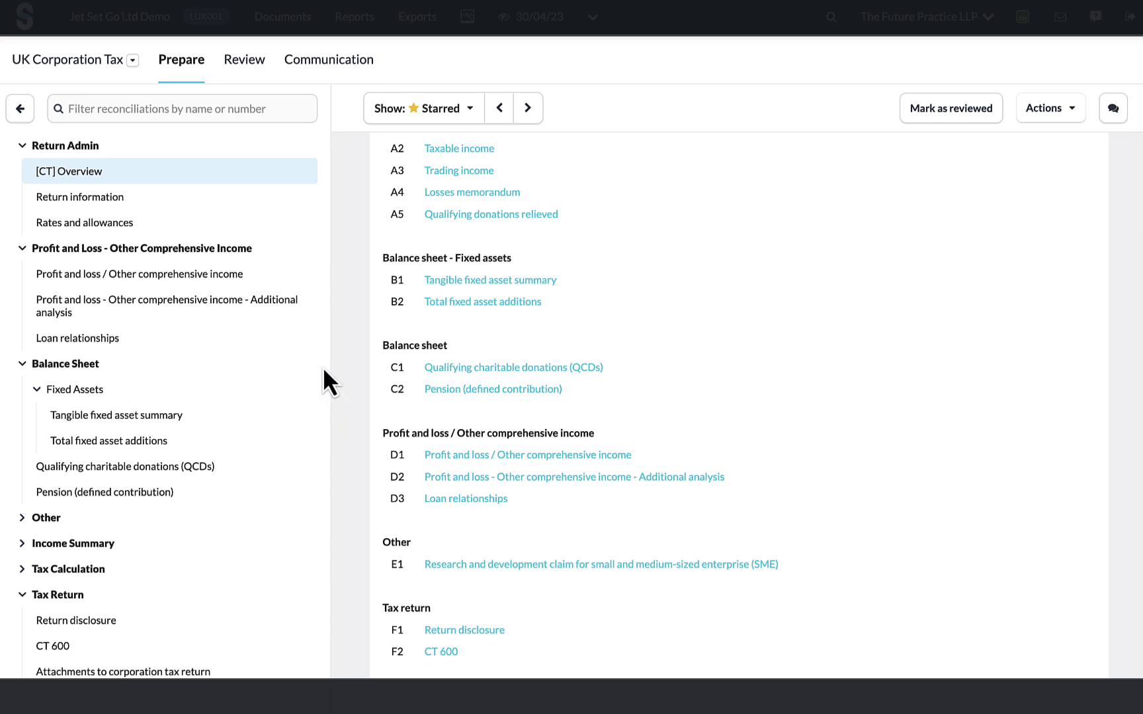
Select Additional Analysis as the tax treatment of 480 Staff Training in the Profit and loss / Other comprehensive income reconciliation
{"action": "left_click", "coordinate": [238, 281]}
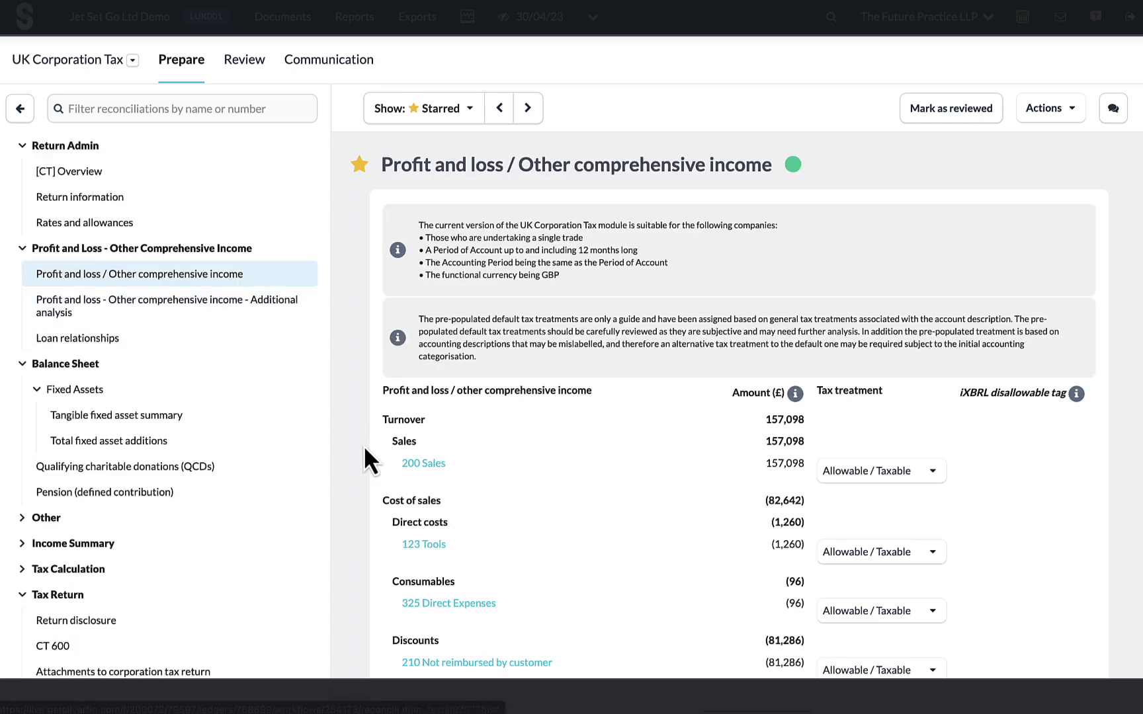
{"action": "scroll", "coordinate": [362, 464], "scroll_direction": "down", "scroll_amount": 2}
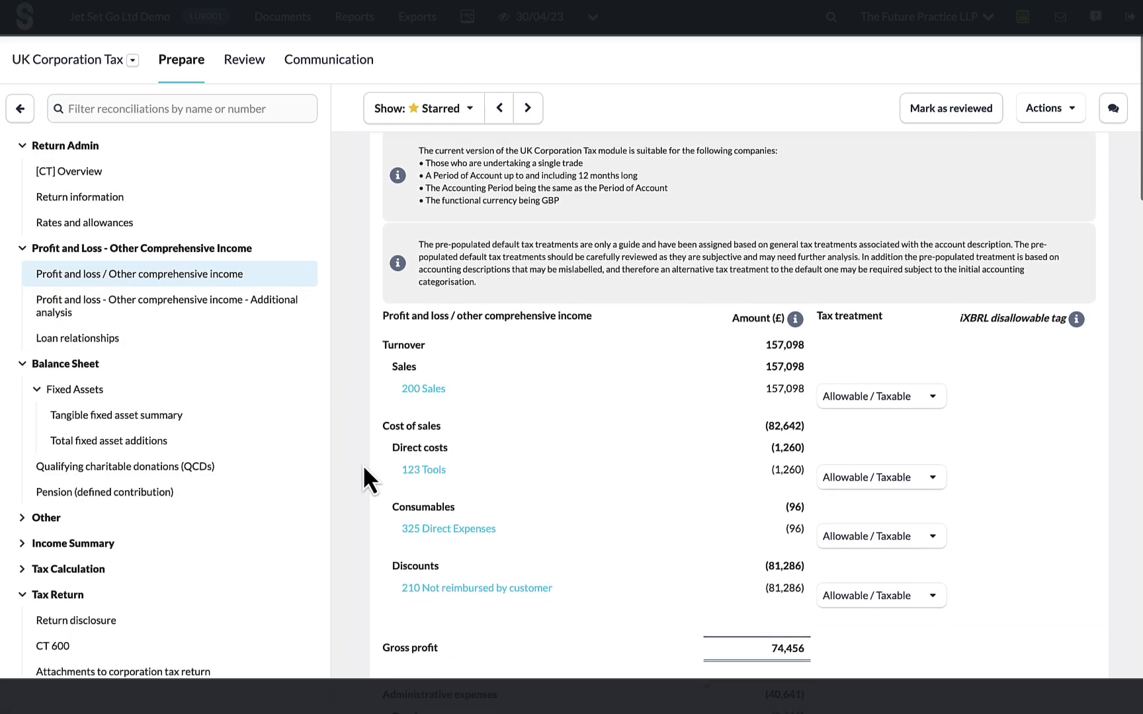
{"action": "scroll", "coordinate": [363, 467], "scroll_direction": "down", "scroll_amount": 3}
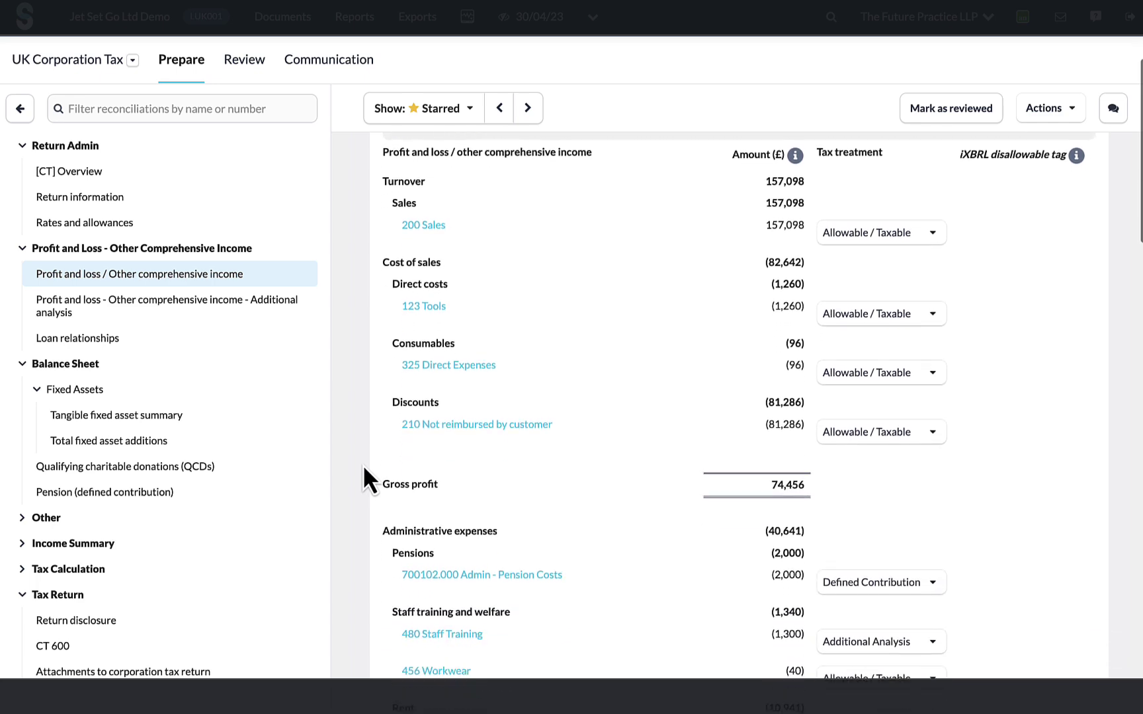
{"action": "scroll", "coordinate": [363, 464], "scroll_direction": "down", "scroll_amount": 2}
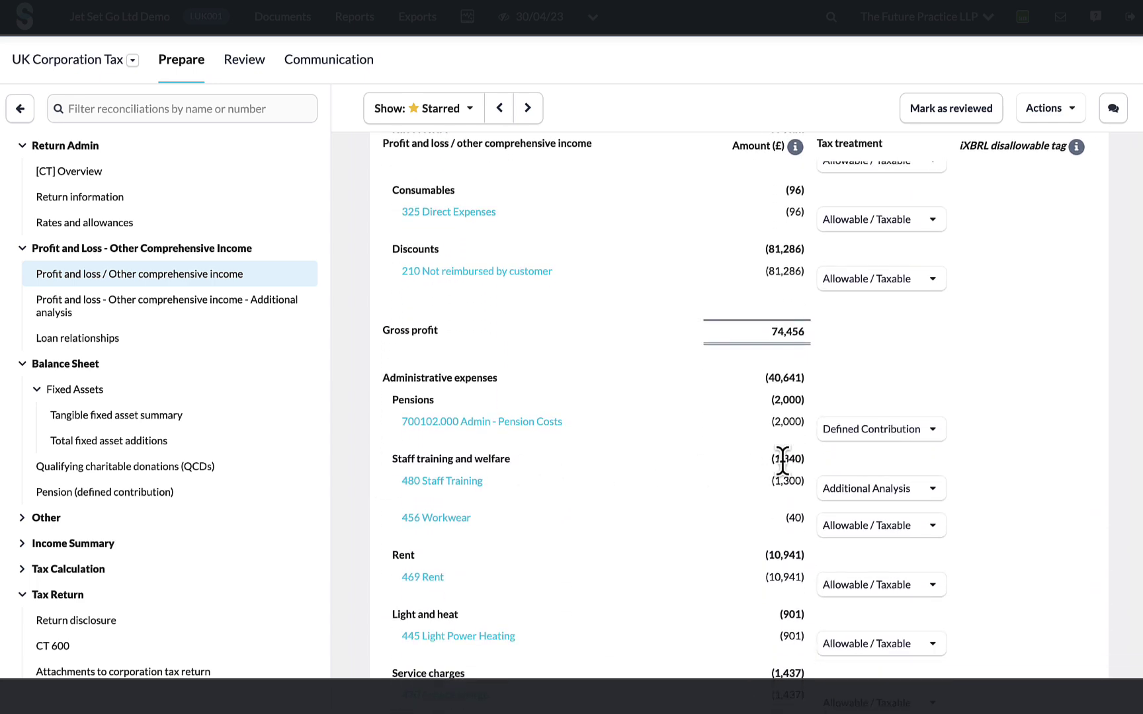
{"action": "left_click", "coordinate": [916, 496]}
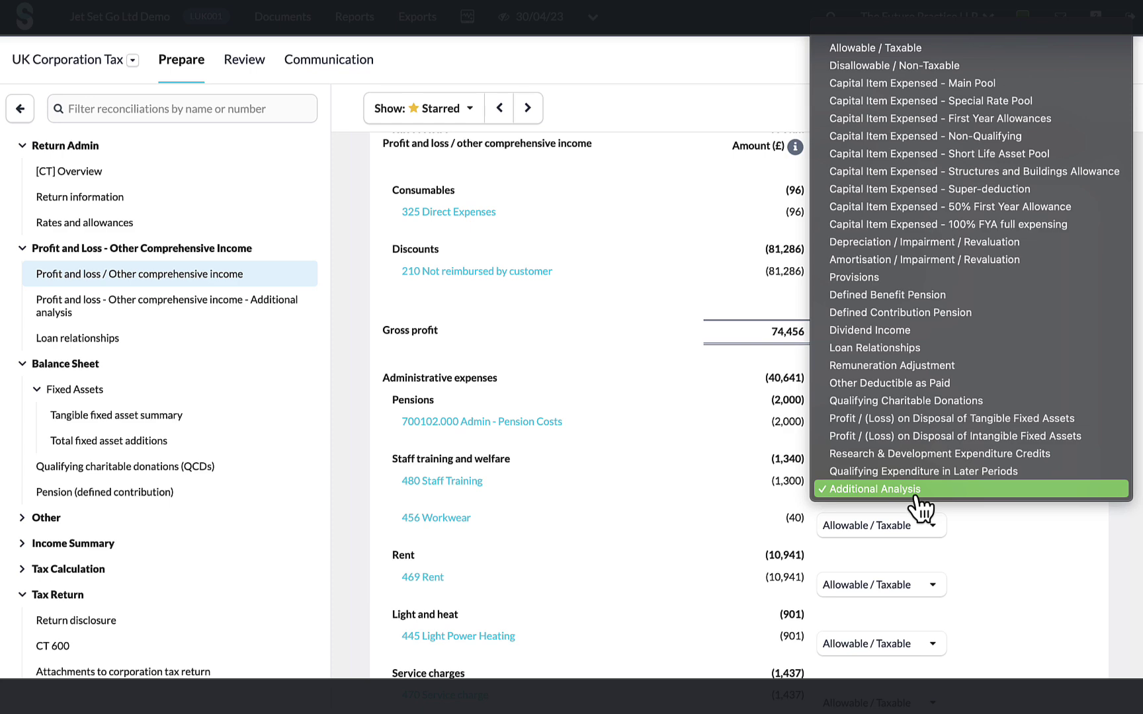
{"action": "left_click", "coordinate": [914, 497]}
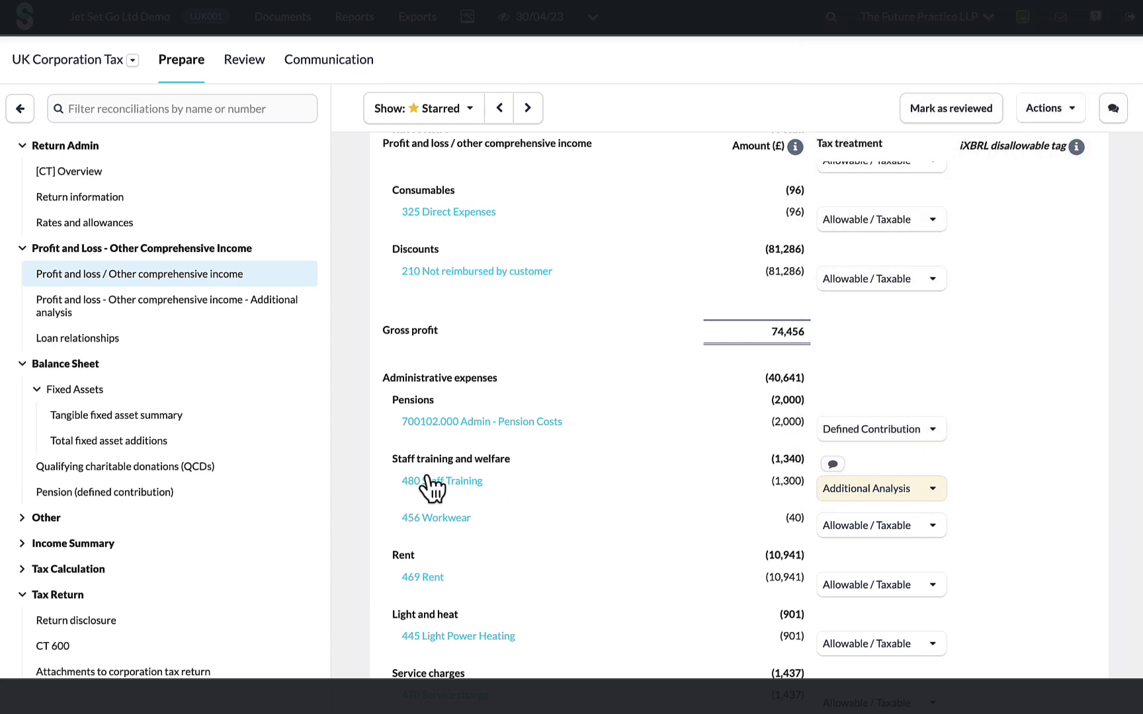
Review the Tangible fixed asset summary and the company tax return details in CT 600
{"action": "left_click", "coordinate": [159, 418]}
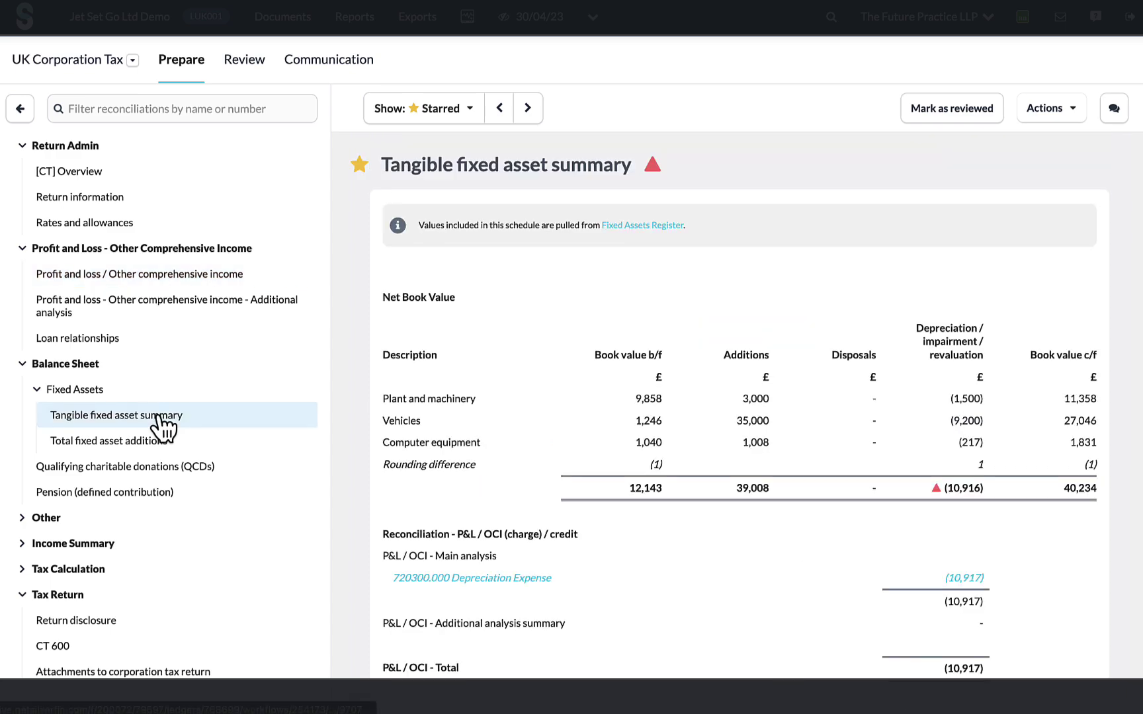
{"action": "left_click", "coordinate": [626, 226]}
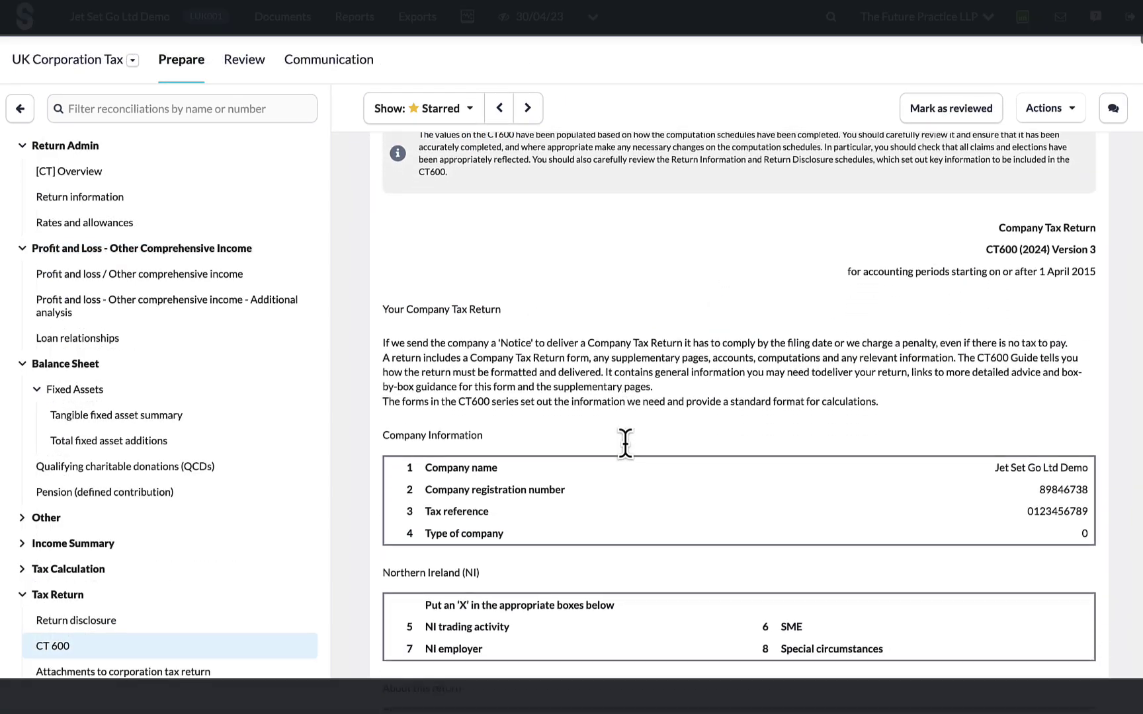
{"action": "scroll", "coordinate": [626, 443], "scroll_direction": "down", "scroll_amount": 10}
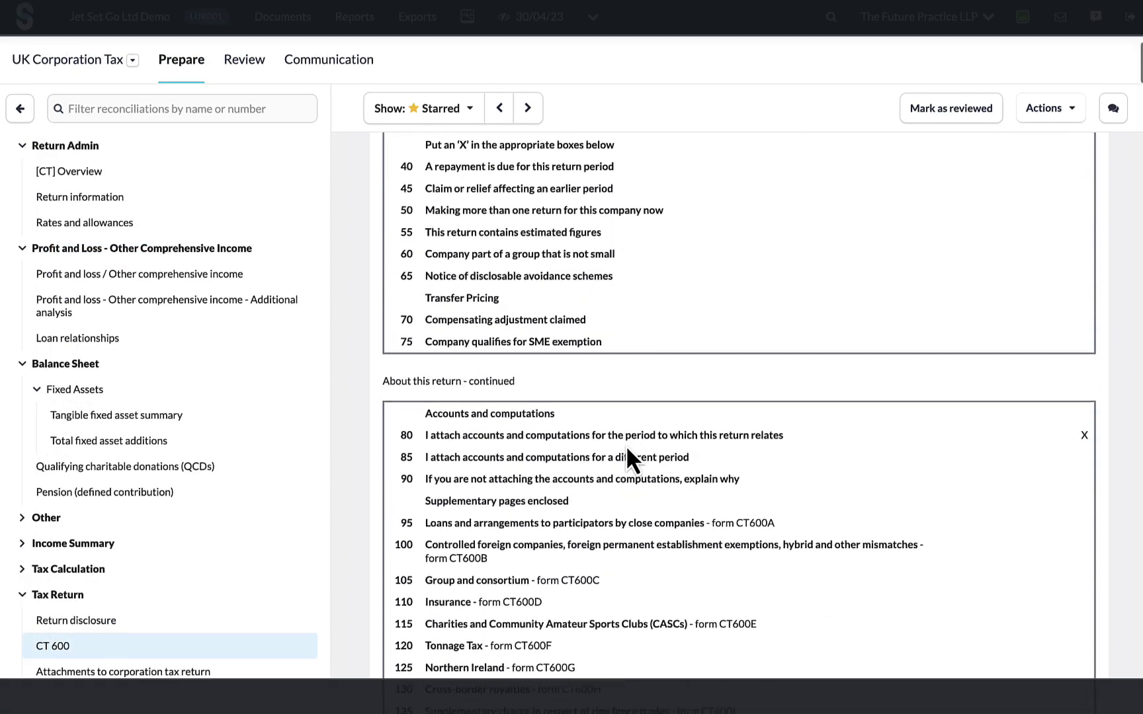
{"action": "scroll", "coordinate": [628, 450], "scroll_direction": "down", "scroll_amount": 8}
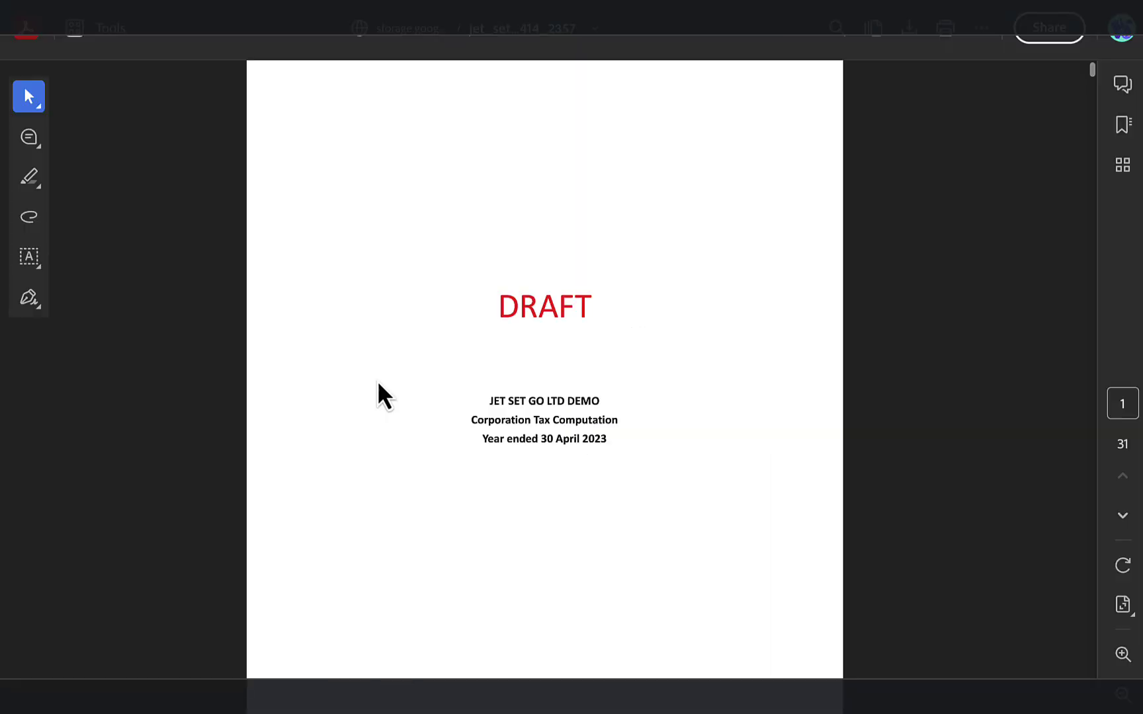
Read through the draft Corporation Tax Computation document, from its cover and contents to the A1 Tax calculation
{"action": "scroll", "coordinate": [379, 384], "scroll_direction": "down", "scroll_amount": 10}
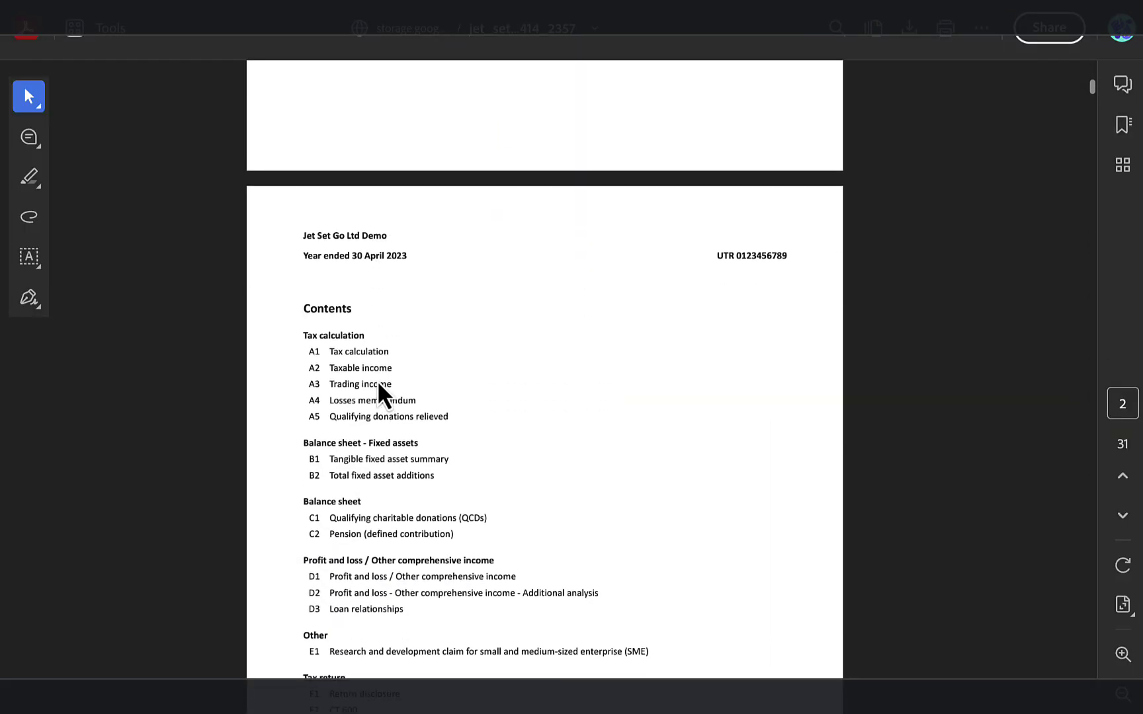
{"action": "scroll", "coordinate": [379, 395], "scroll_direction": "down", "scroll_amount": 10}
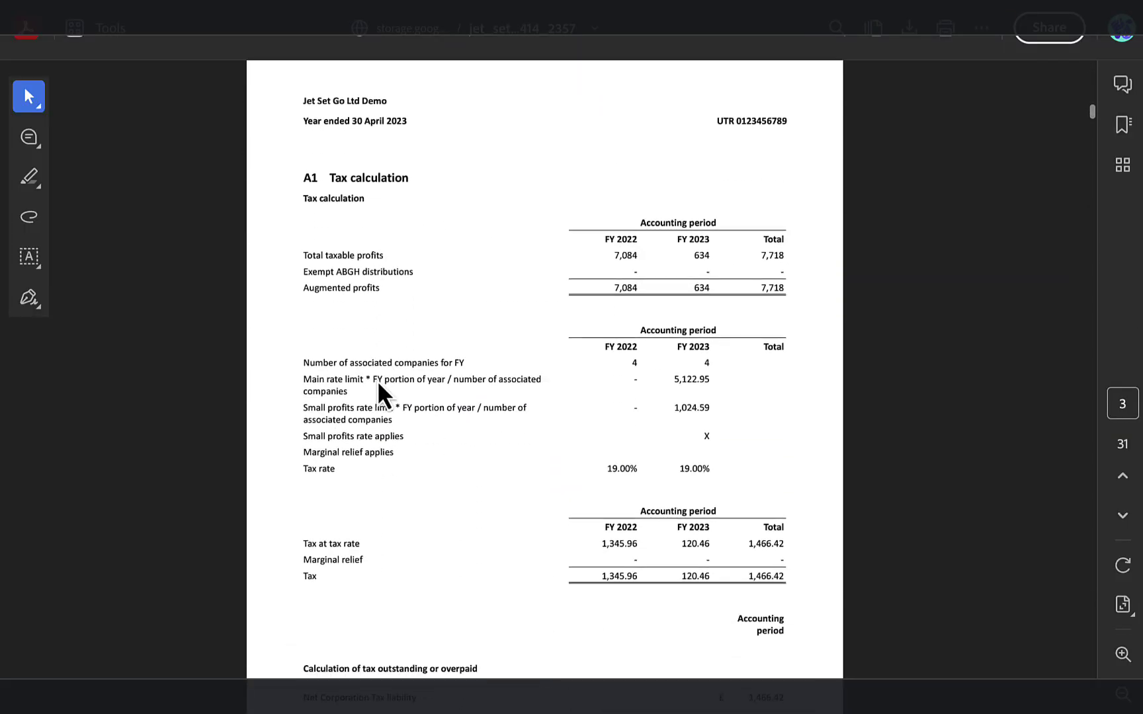
{"action": "scroll", "coordinate": [379, 384], "scroll_direction": "down", "scroll_amount": 6}
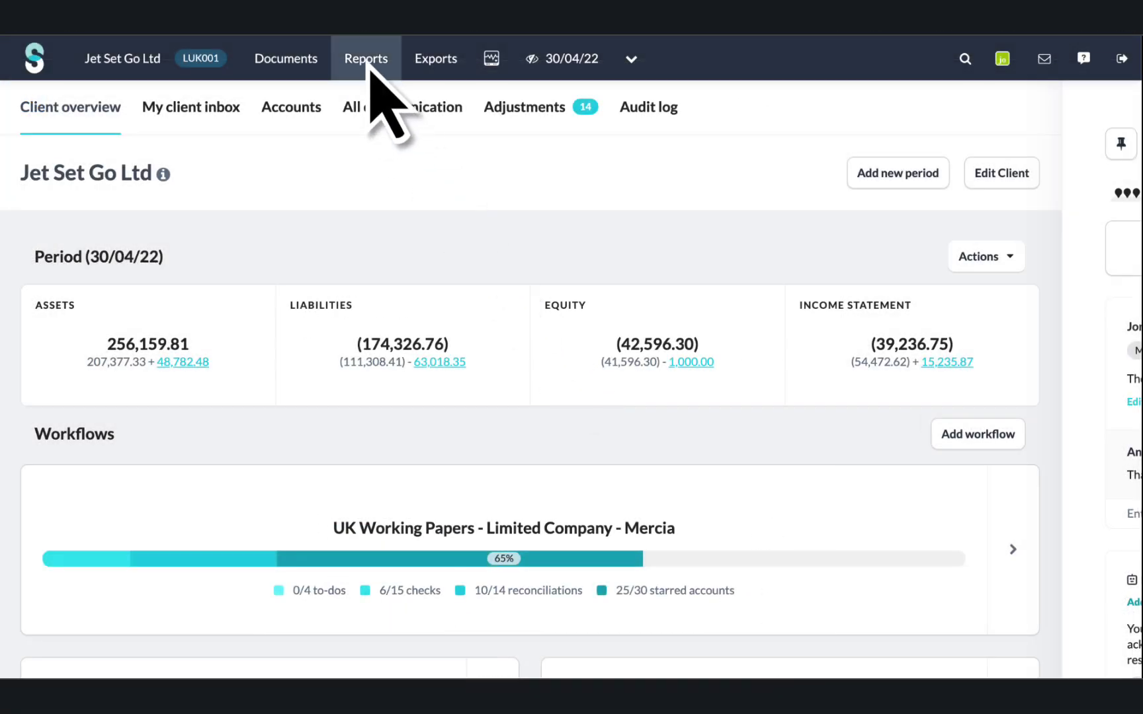
Browse the client's available reports and open Balance Sheet (Master) from the Silverfin reports
{"action": "left_click", "coordinate": [366, 58]}
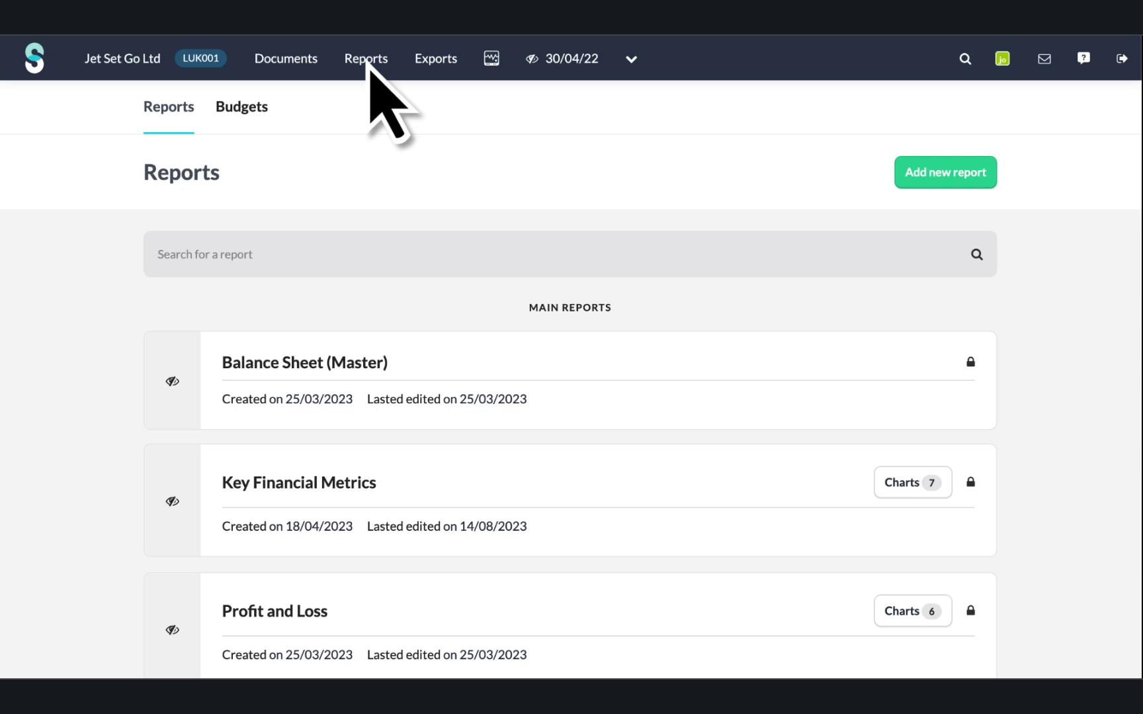
{"action": "scroll", "coordinate": [366, 60], "scroll_direction": "down", "scroll_amount": 3}
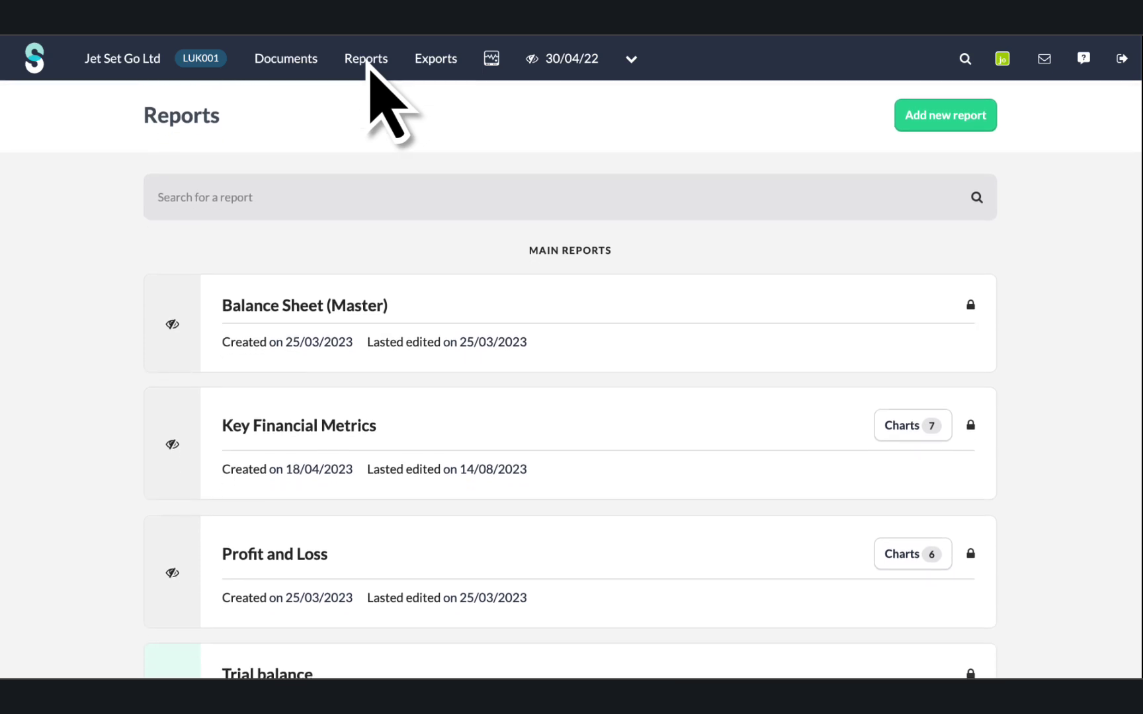
{"action": "scroll", "coordinate": [366, 61], "scroll_direction": "down", "scroll_amount": 5}
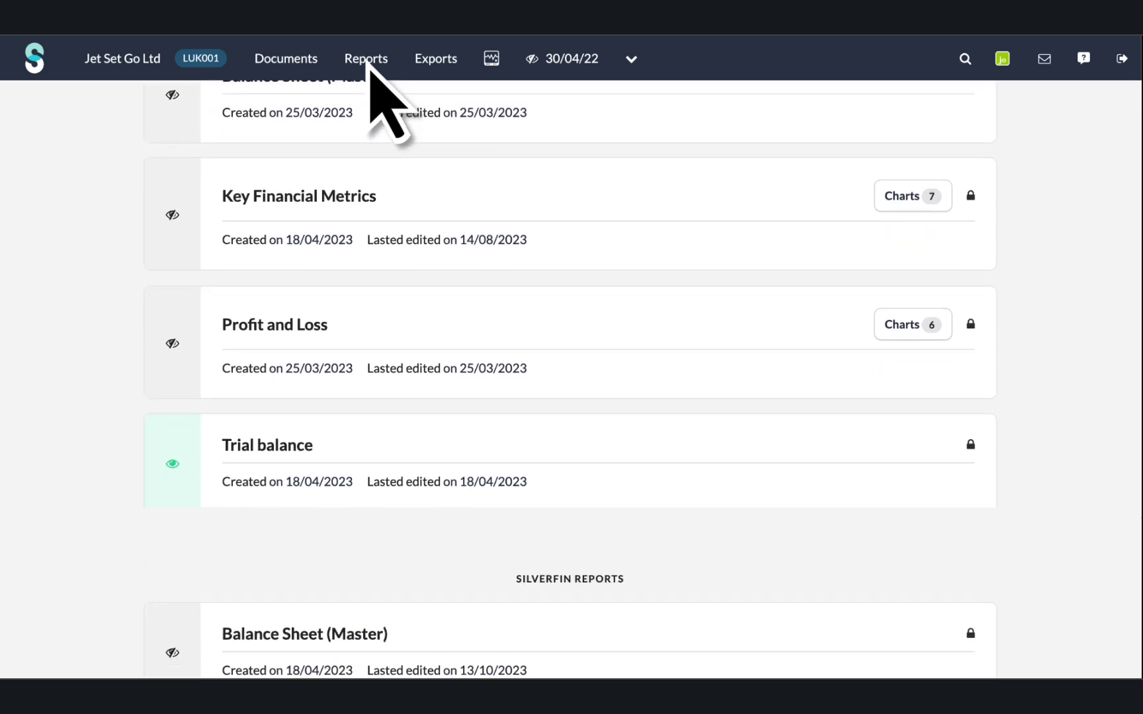
{"action": "scroll", "coordinate": [366, 61], "scroll_direction": "down", "scroll_amount": 2}
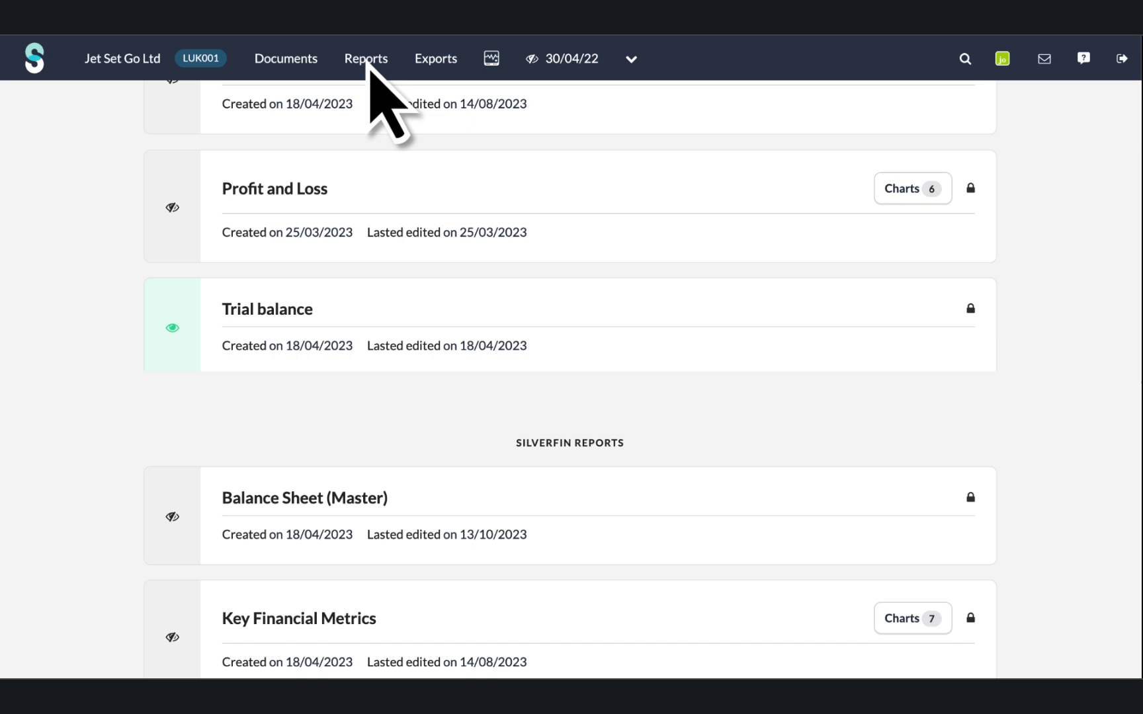
{"action": "left_click", "coordinate": [324, 504]}
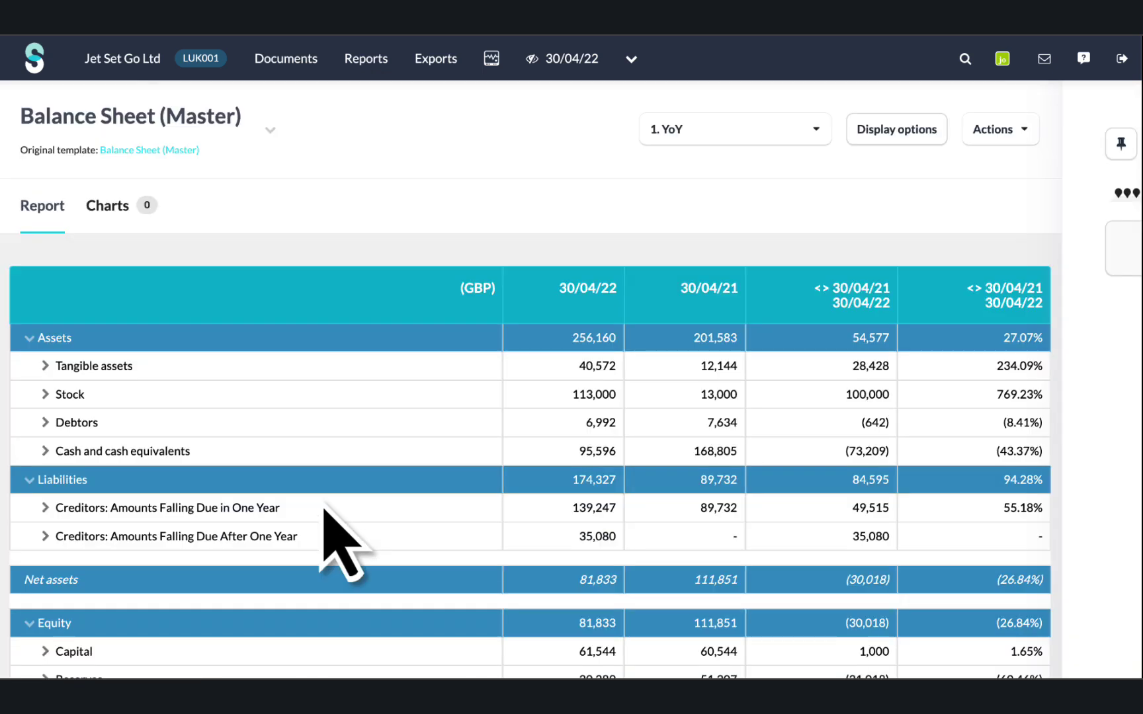
Drill into the 30/04/22 Prepayments amount under Current Debtors and switch the balance sheet comparison to 3. MoM
{"action": "left_click", "coordinate": [46, 424]}
{"action": "left_click", "coordinate": [65, 452]}
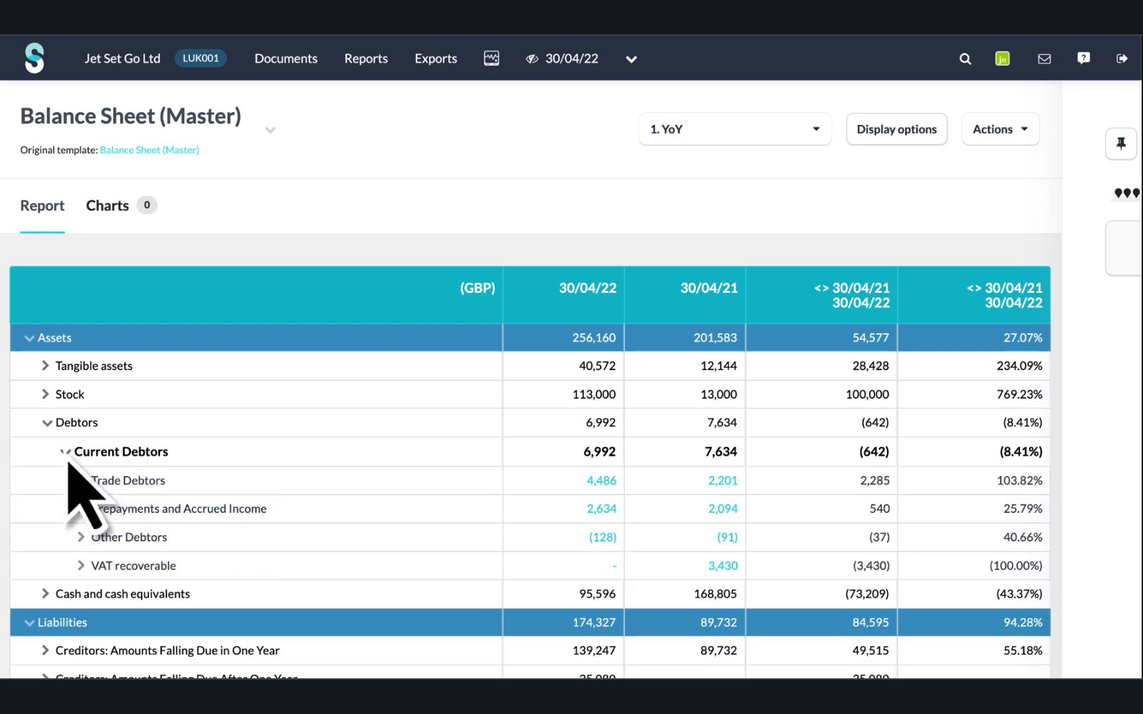
{"action": "left_click", "coordinate": [82, 509]}
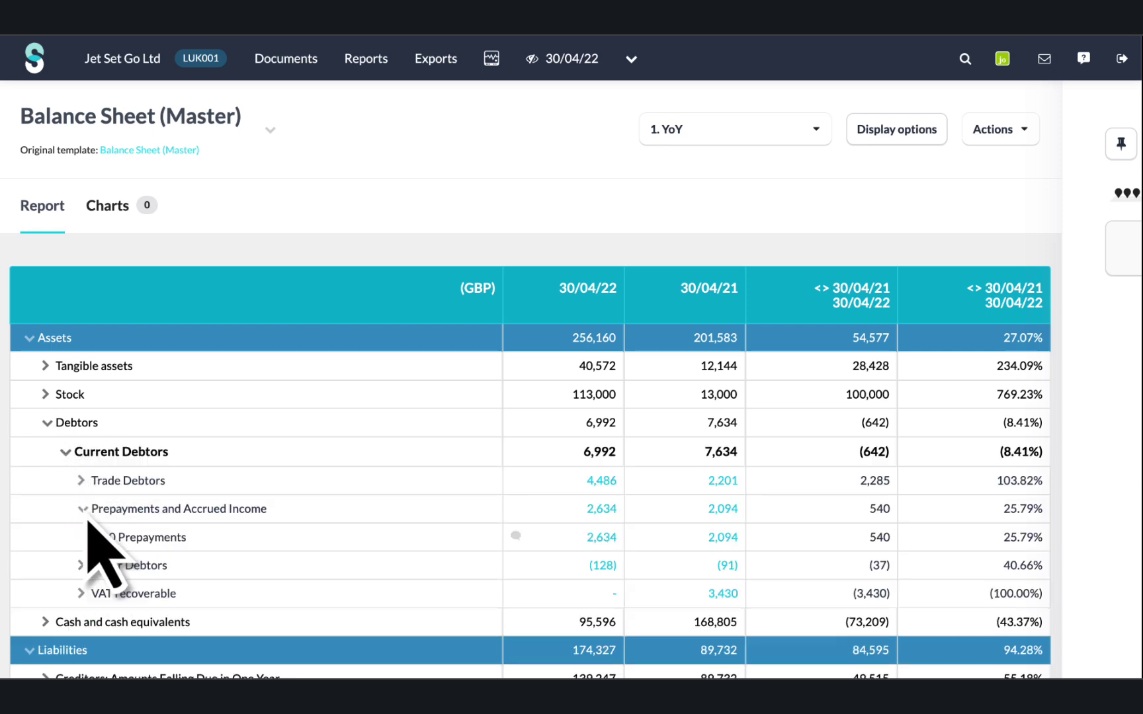
{"action": "left_click", "coordinate": [602, 538]}
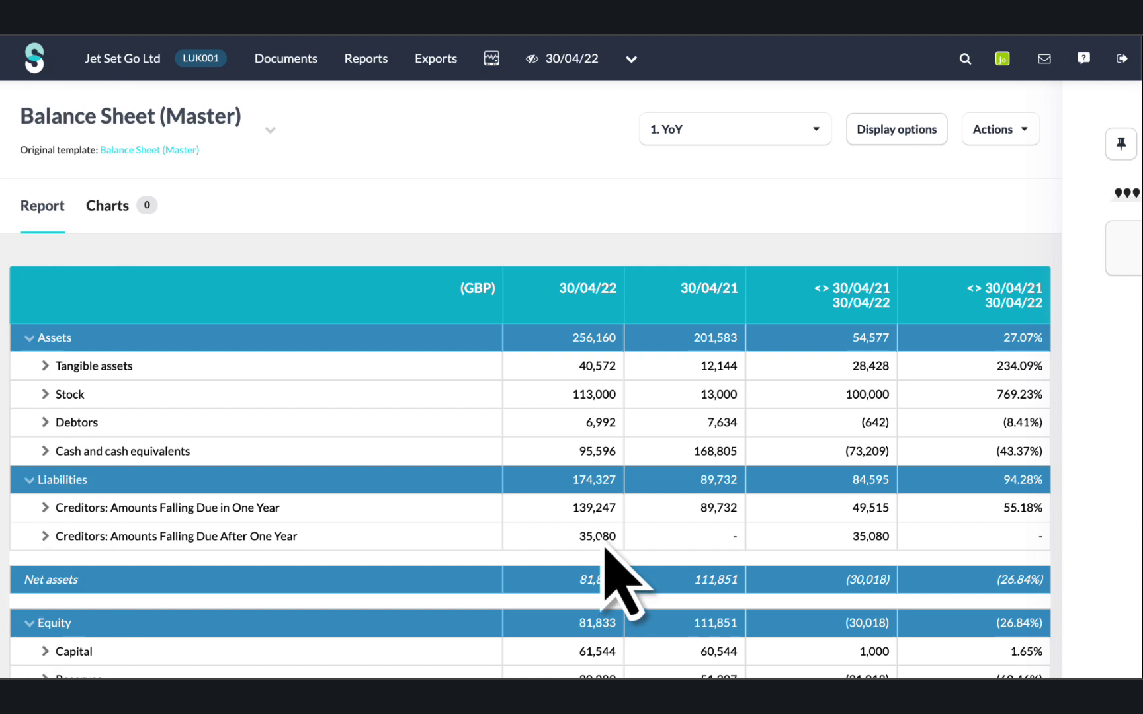
{"action": "left_click", "coordinate": [818, 131]}
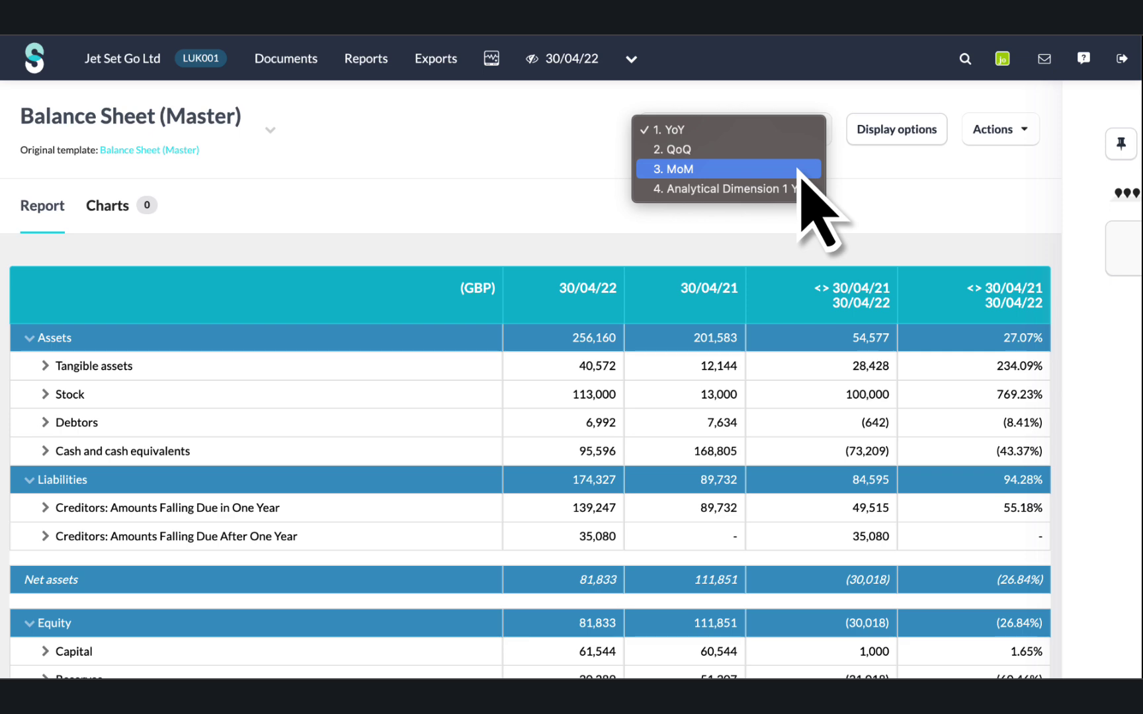
{"action": "left_click", "coordinate": [728, 169]}
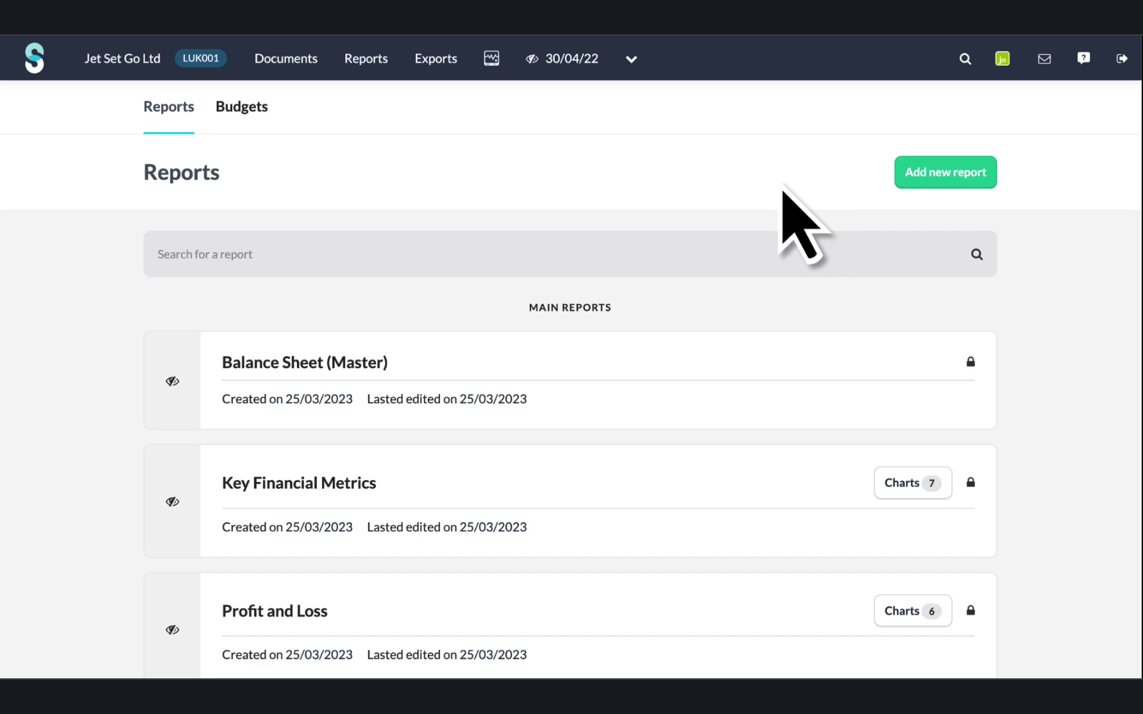
Open the Key Financial Metrics report and view the 30/04/22 details of Revenue and Return on assets
{"action": "left_click", "coordinate": [317, 489]}
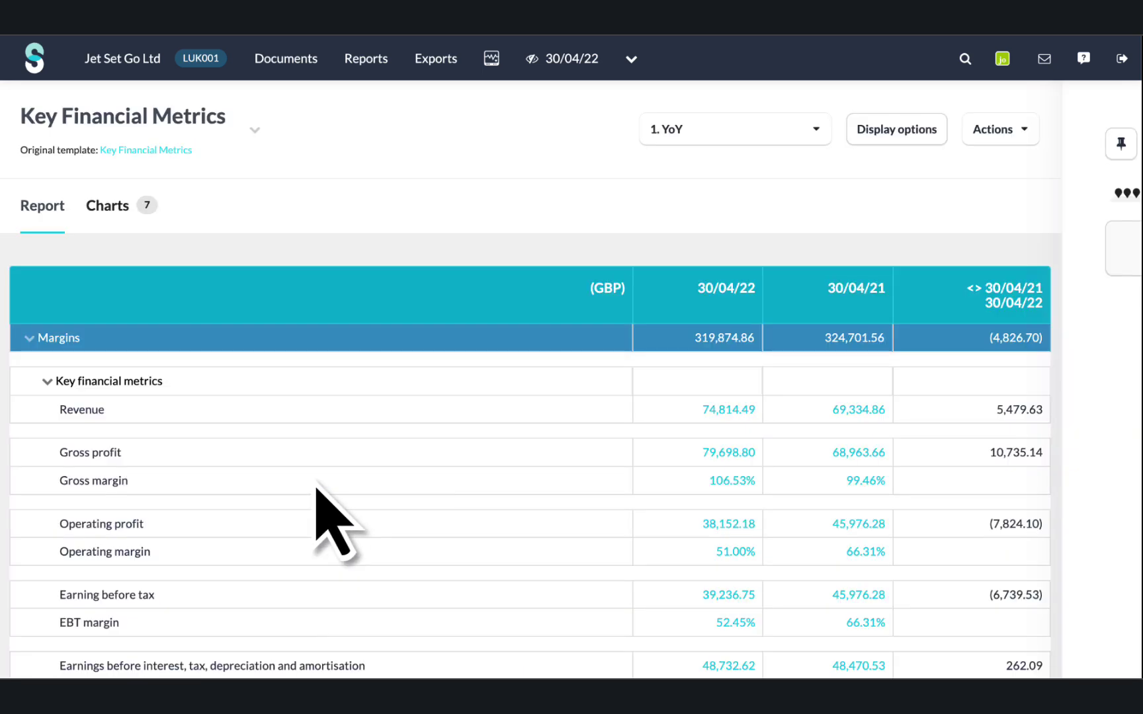
{"action": "left_click", "coordinate": [731, 414]}
{"action": "key", "text": "Escape"}
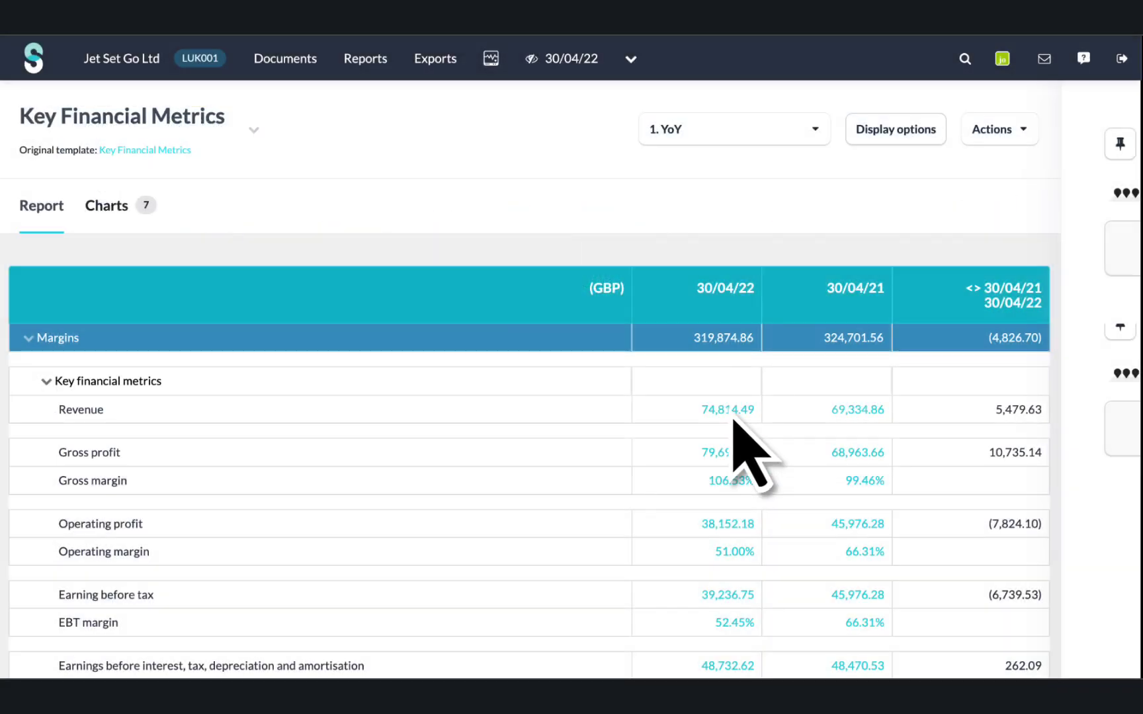
{"action": "scroll", "coordinate": [733, 419], "scroll_direction": "down", "scroll_amount": 10}
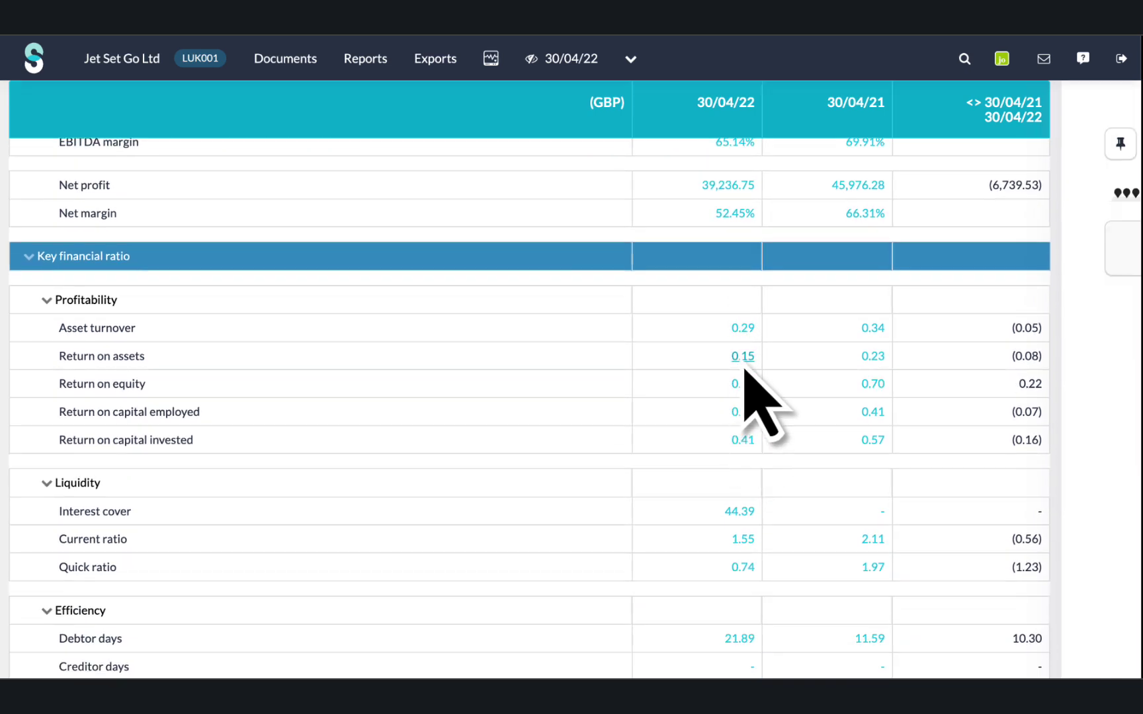
{"action": "left_click", "coordinate": [744, 368]}
{"action": "key", "text": "Escape"}
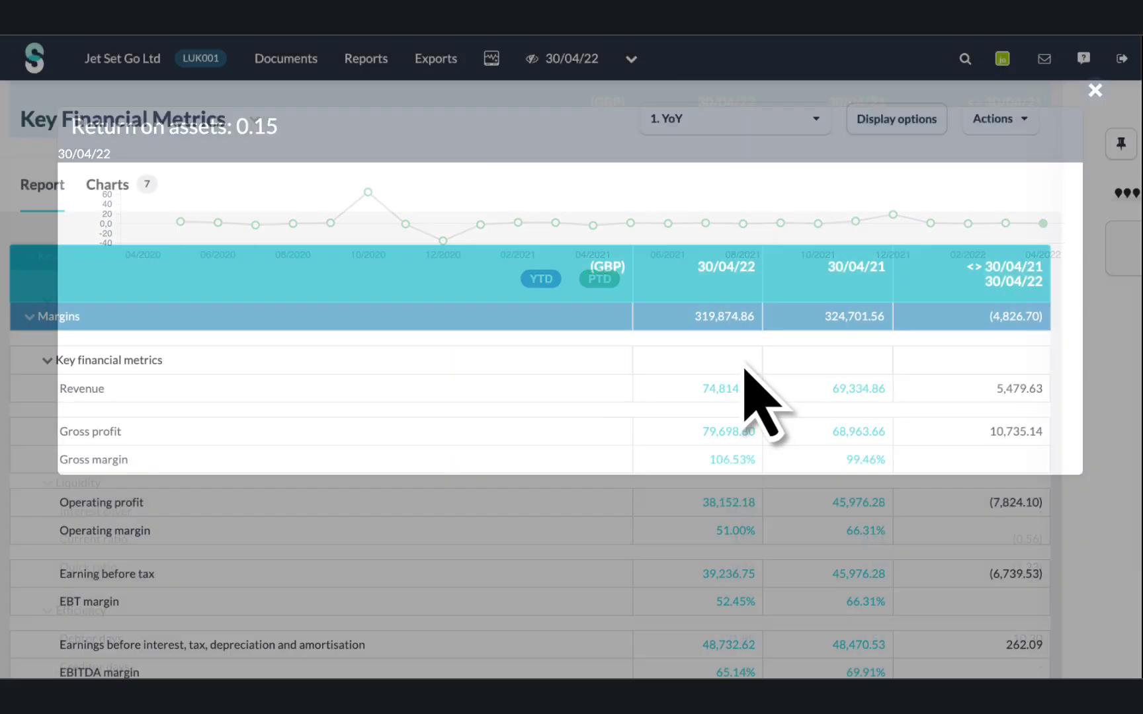
Start a new client export and title it Management Accounts pack
{"action": "left_click", "coordinate": [440, 61]}
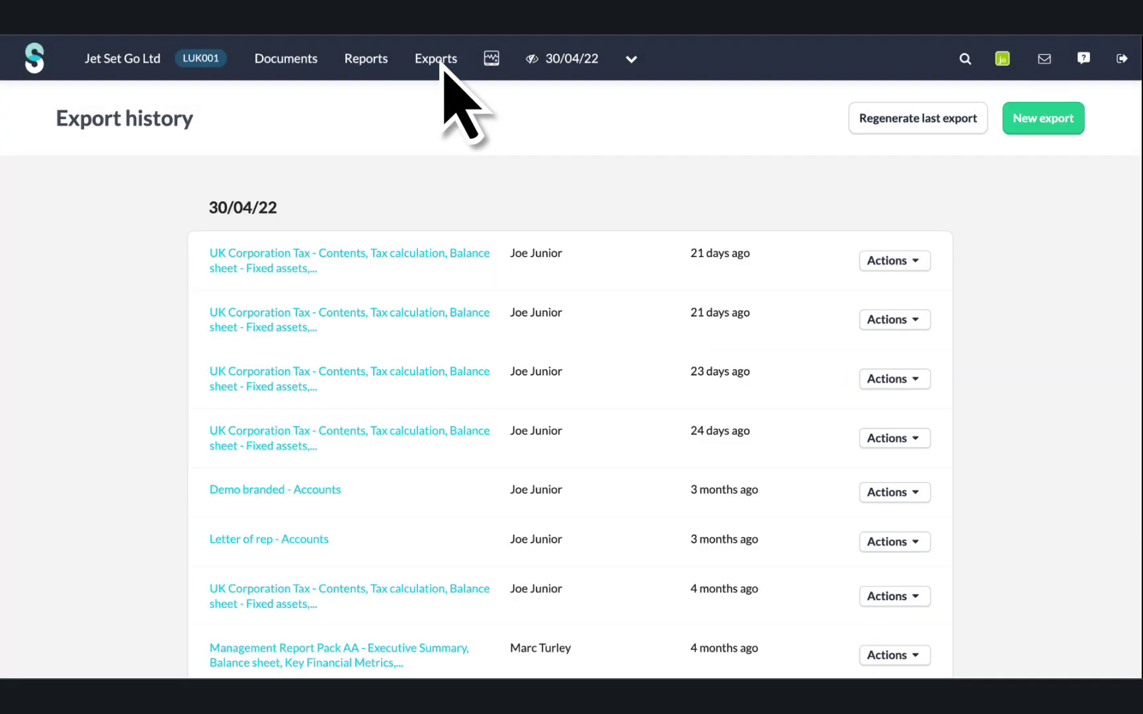
{"action": "left_click", "coordinate": [1044, 126]}
{"action": "left_click", "coordinate": [582, 236]}
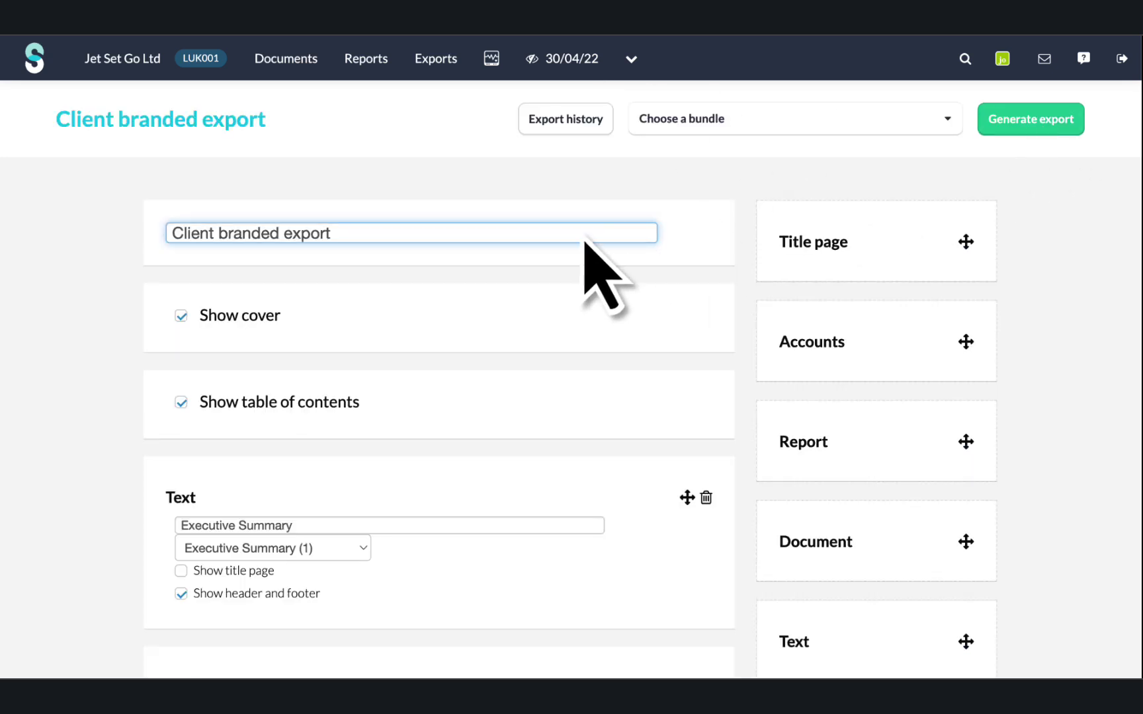
{"action": "key", "text": "BackSpace"}
{"action": "key", "text": "BackSpace"}
{"action": "key", "text": "BackSpace"}
{"action": "key", "text": "BackSpace"}
{"action": "key", "text": "BackSpace"}
{"action": "key", "text": "BackSpace"}
{"action": "key", "text": "BackSpace"}
{"action": "key", "text": "BackSpace"}
{"action": "key", "text": "BackSpace"}
{"action": "key", "text": "BackSpace"}
{"action": "key", "text": "BackSpace"}
{"action": "key", "text": "BackSpace"}
{"action": "key", "text": "BackSpace"}
{"action": "key", "text": "BackSpace"}
{"action": "key", "text": "BackSpace"}
{"action": "key", "text": "BackSpace"}
{"action": "key", "text": "BackSpace"}
{"action": "key", "text": "BackSpace"}
{"action": "key", "text": "BackSpace"}
{"action": "key", "text": "BackSpace"}
{"action": "type", "text": "Management Accounts pack"}
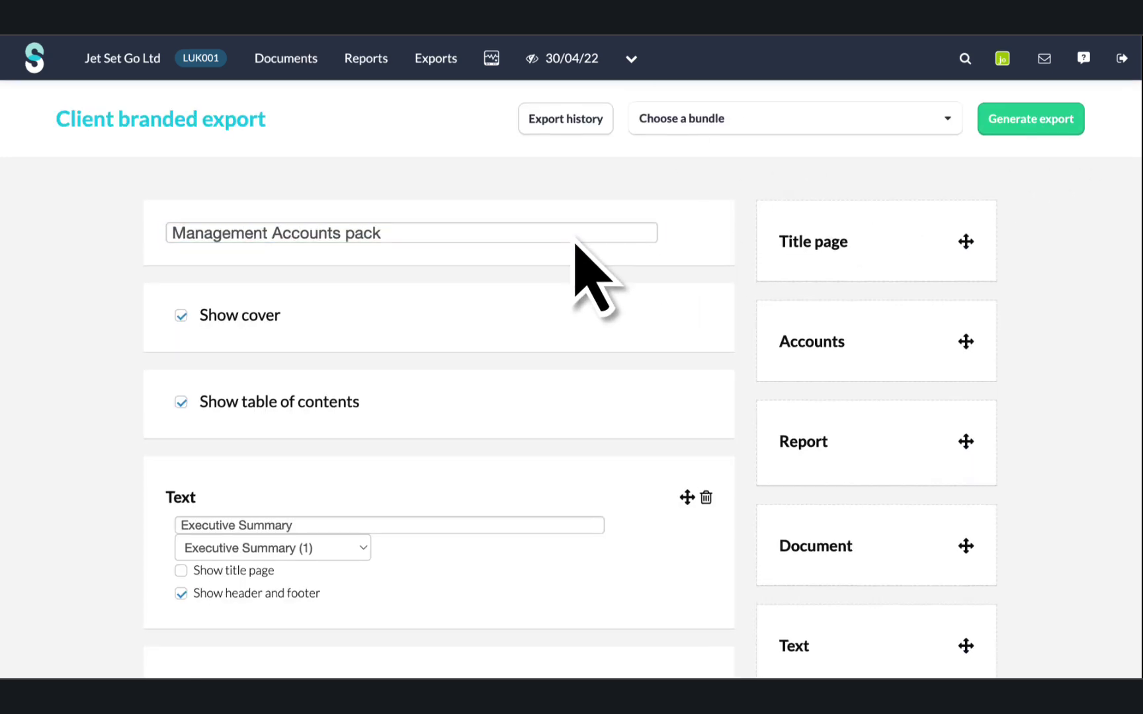
Check the pack's text and report sections, and generate the export
{"action": "scroll", "coordinate": [575, 242], "scroll_direction": "down", "scroll_amount": 6}
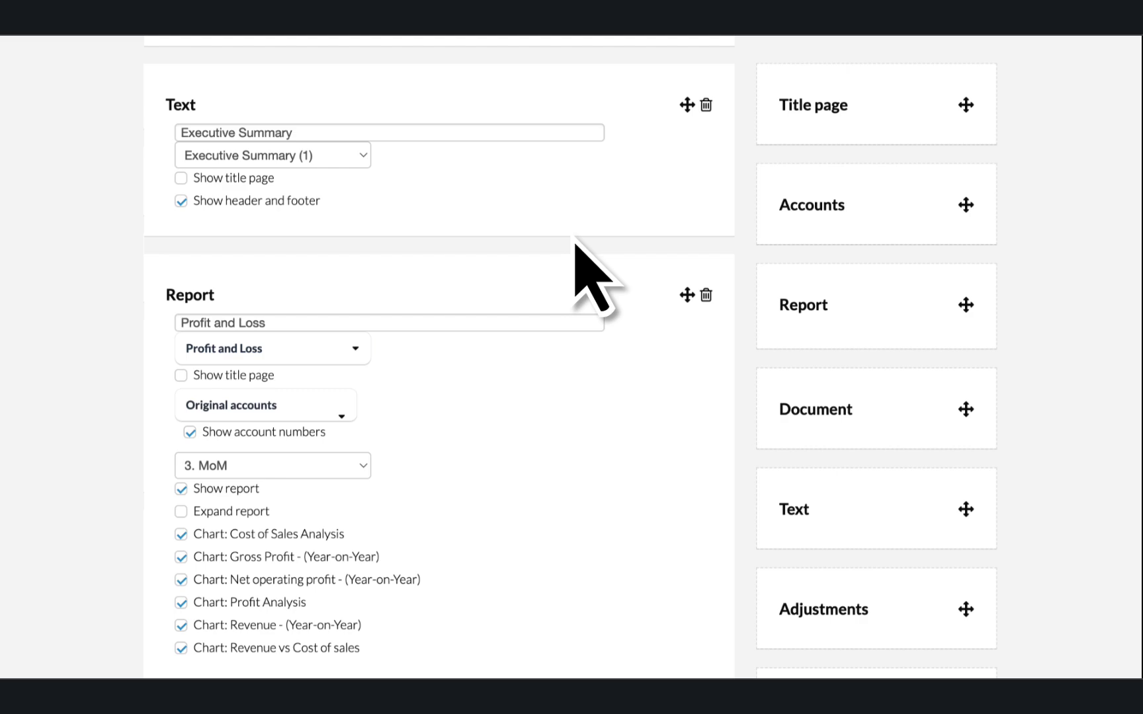
{"action": "scroll", "coordinate": [574, 242], "scroll_direction": "up", "scroll_amount": 6}
{"action": "left_click", "coordinate": [1025, 123]}
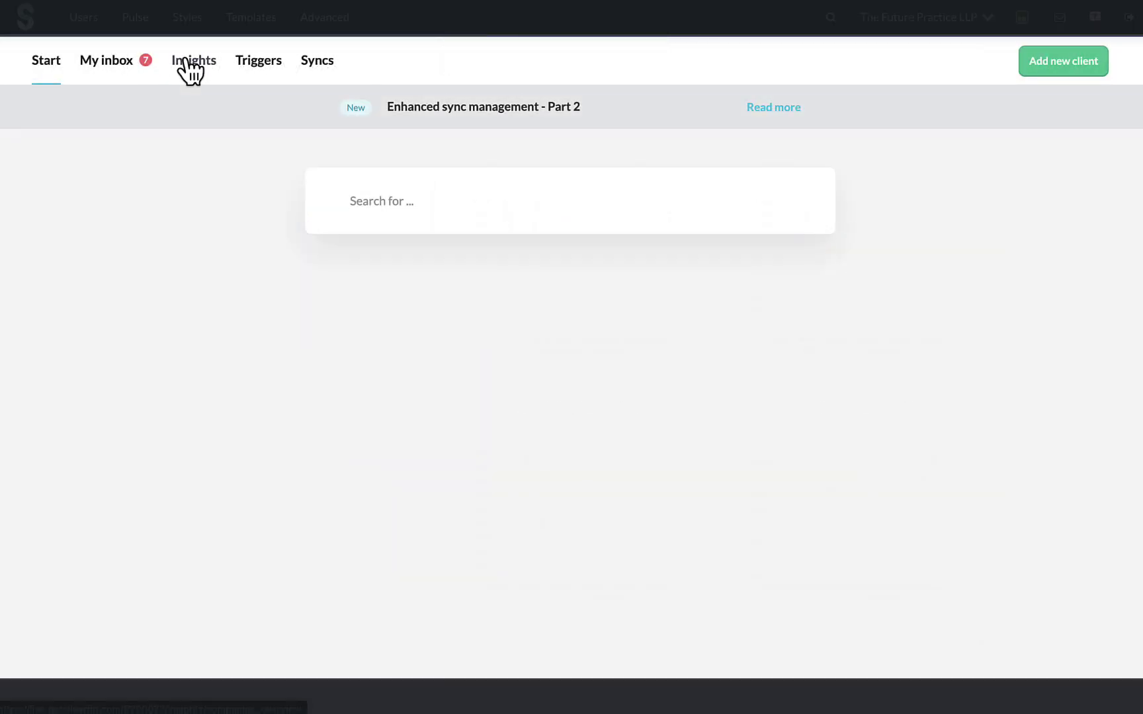
Run the firm query Working Papers Progress < 80% across the client files in Insights
{"action": "left_click", "coordinate": [192, 63]}
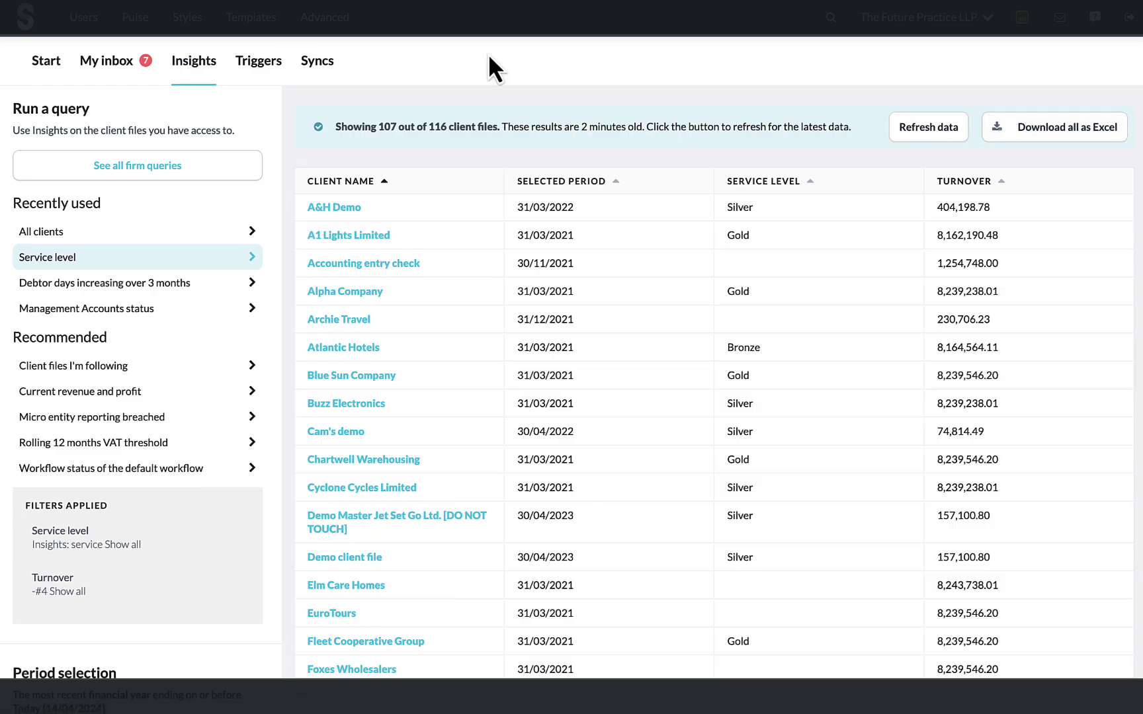
{"action": "left_click", "coordinate": [912, 127]}
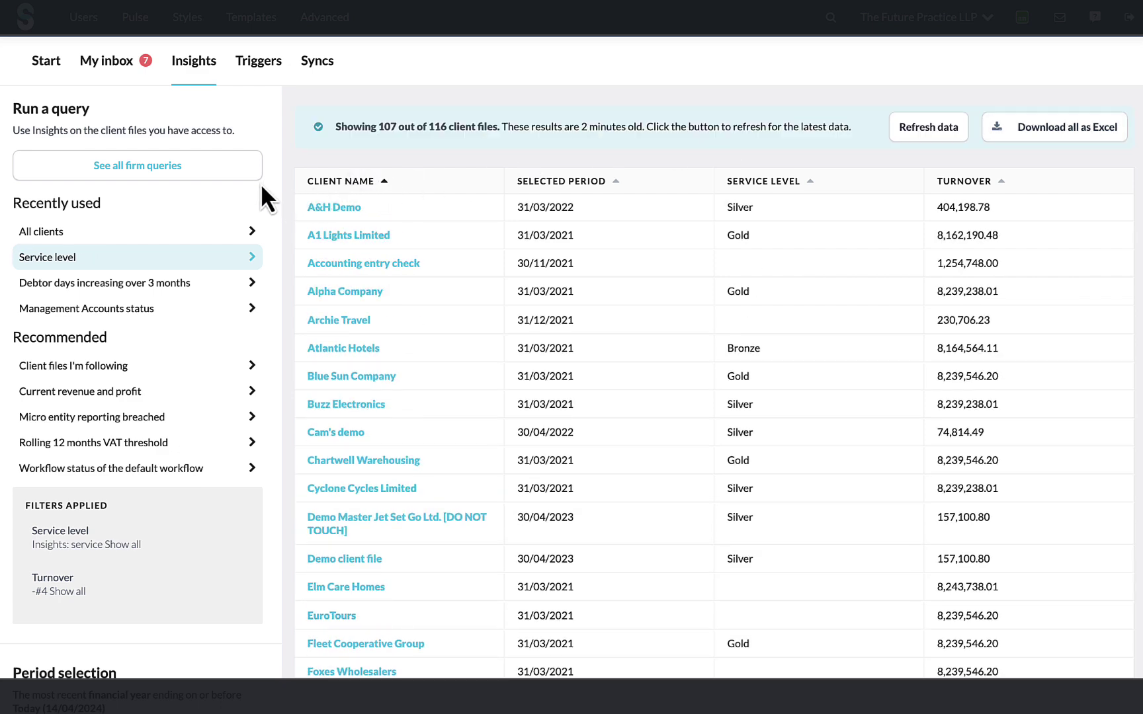
{"action": "left_click", "coordinate": [171, 166]}
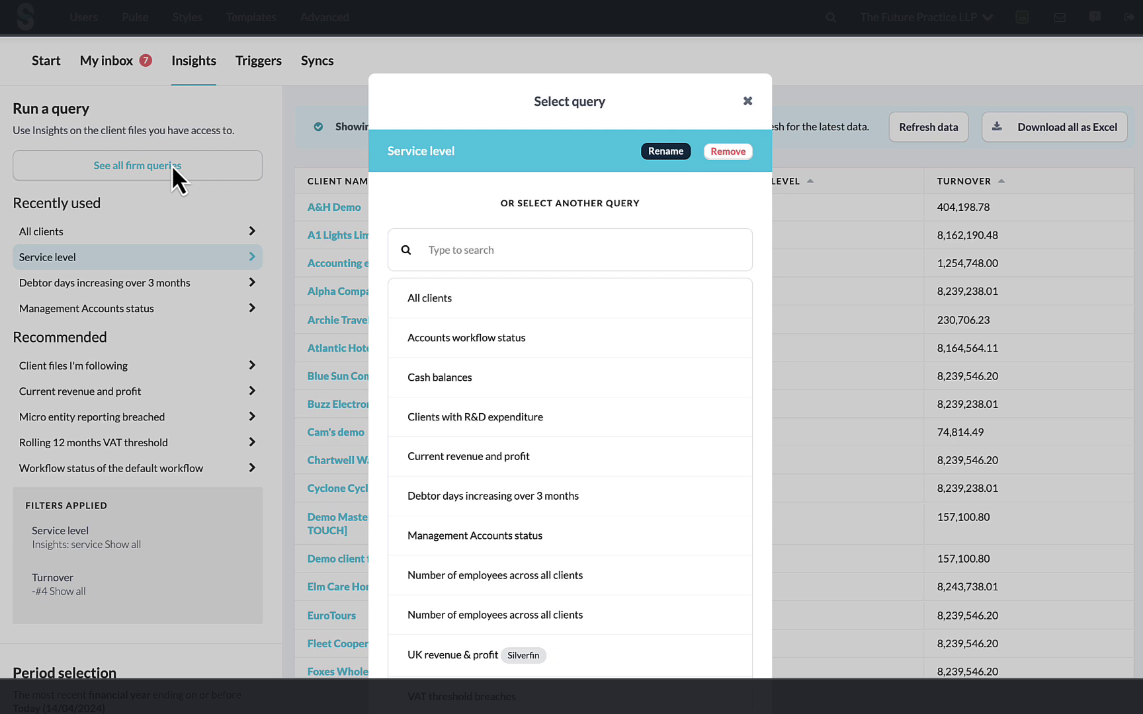
{"action": "scroll", "coordinate": [579, 383], "scroll_direction": "down", "scroll_amount": 1}
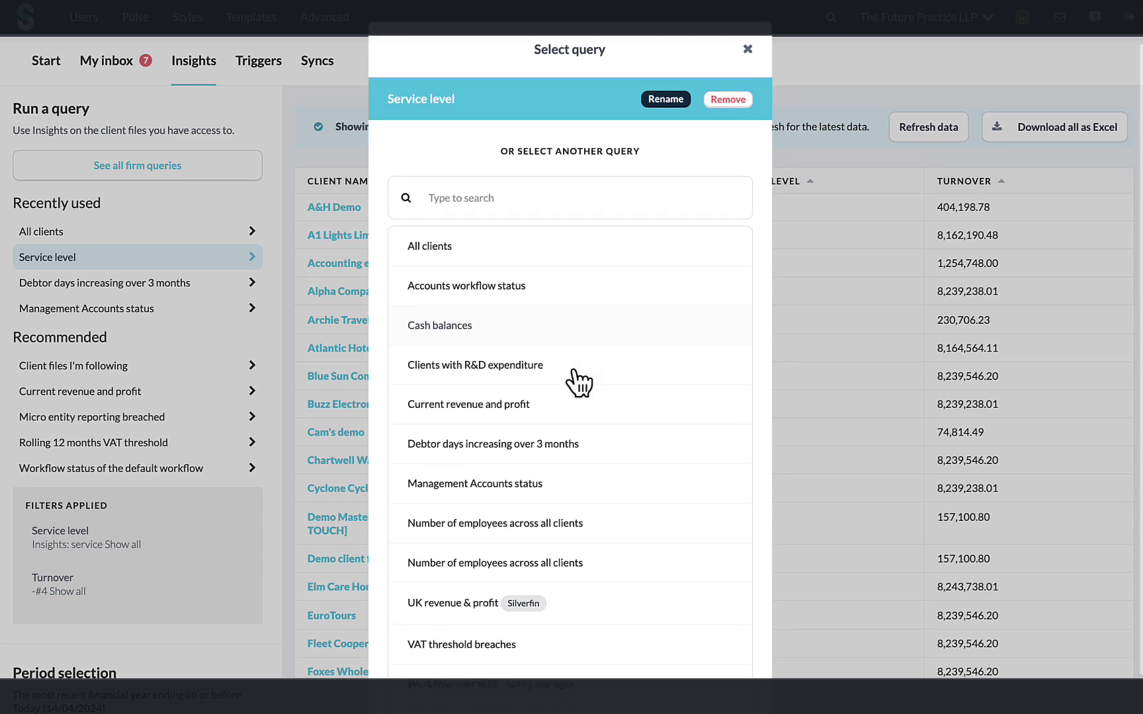
{"action": "scroll", "coordinate": [579, 383], "scroll_direction": "down", "scroll_amount": 1}
{"action": "scroll", "coordinate": [579, 383], "scroll_direction": "down", "scroll_amount": 1}
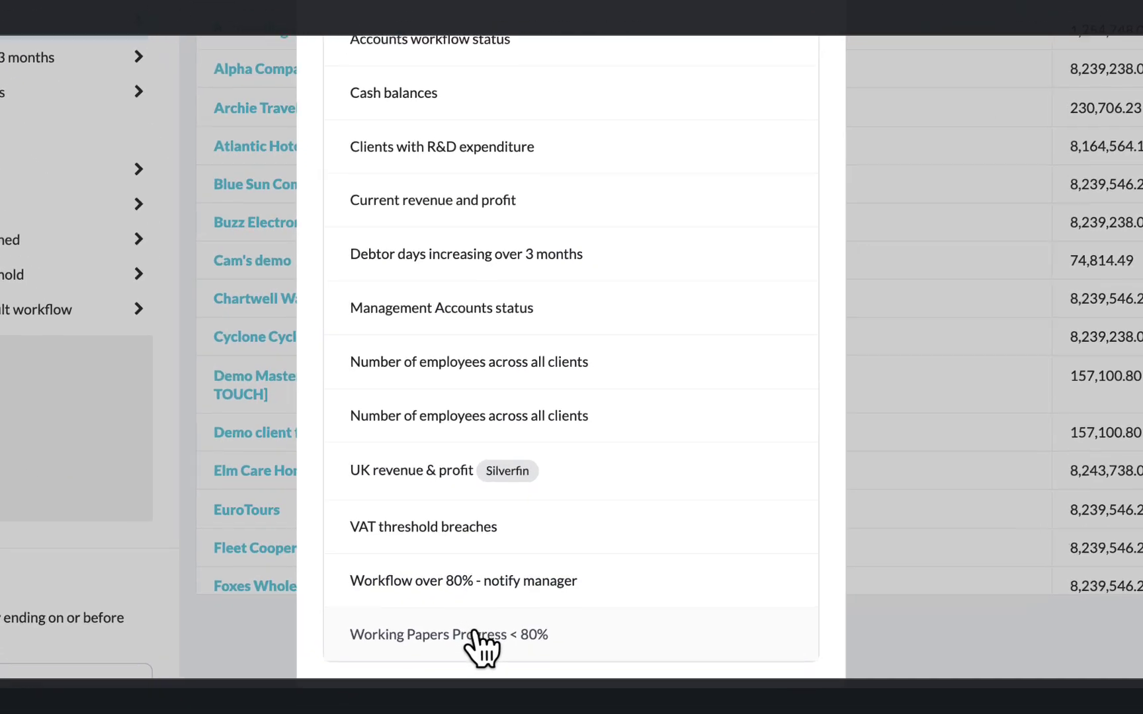
{"action": "left_click", "coordinate": [467, 620]}
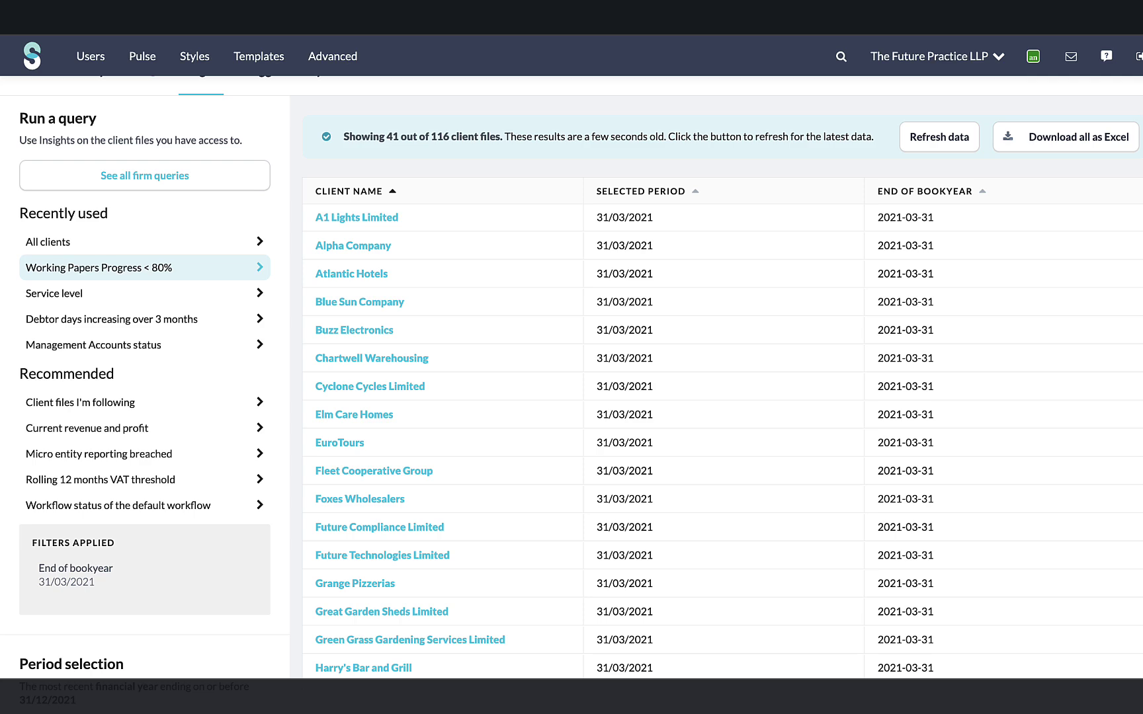
Add a manual note trigger titled "Debtor day alert" reading "Debtor days have increased over the last 3 months. Suggest portfolio holder discusses with client."
{"action": "scroll", "coordinate": [267, 676], "scroll_direction": "down", "scroll_amount": 5}
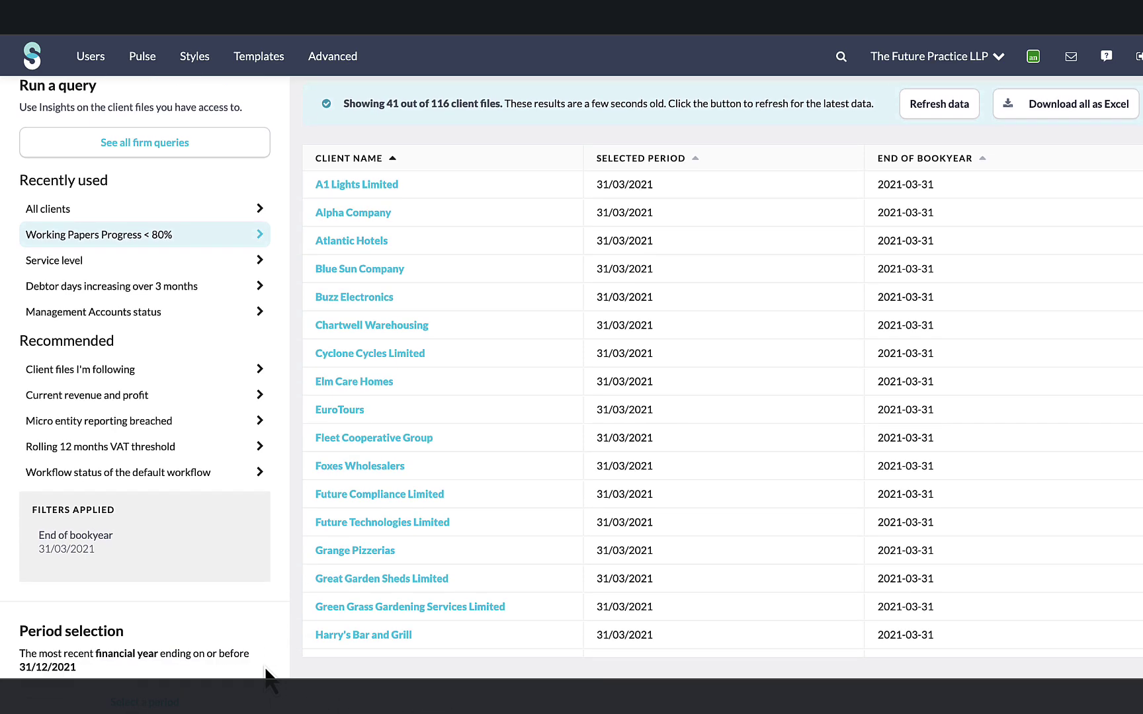
{"action": "scroll", "coordinate": [265, 671], "scroll_direction": "down", "scroll_amount": 2}
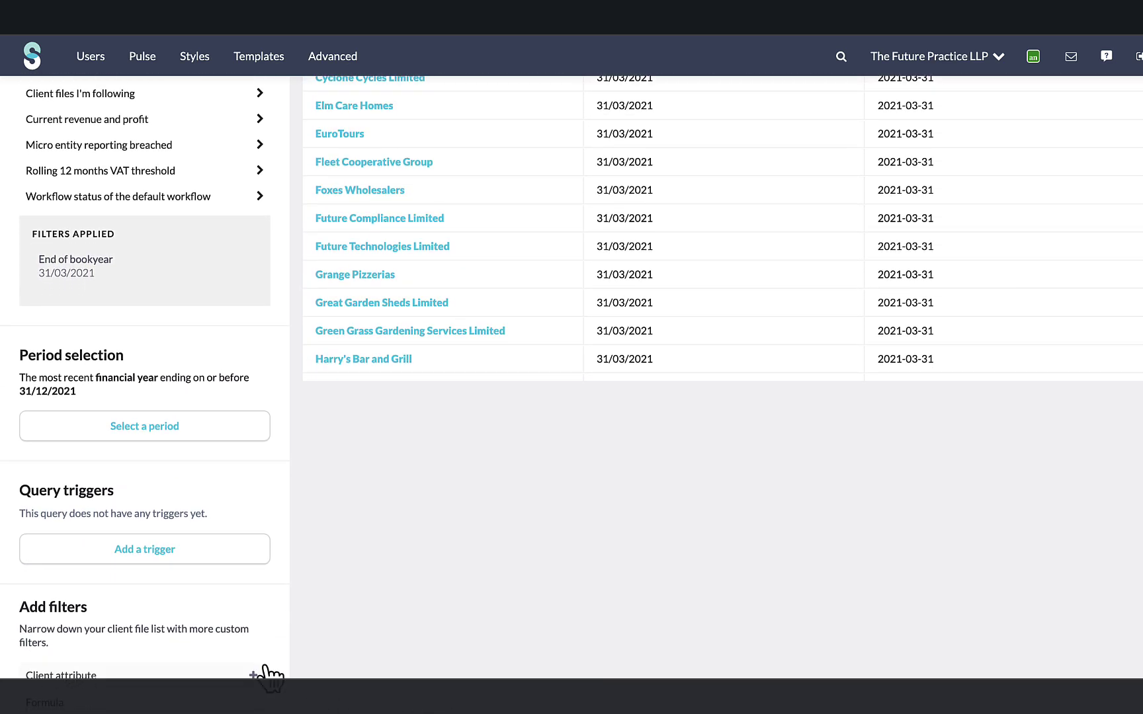
{"action": "left_click", "coordinate": [188, 549]}
{"action": "left_click", "coordinate": [432, 225]}
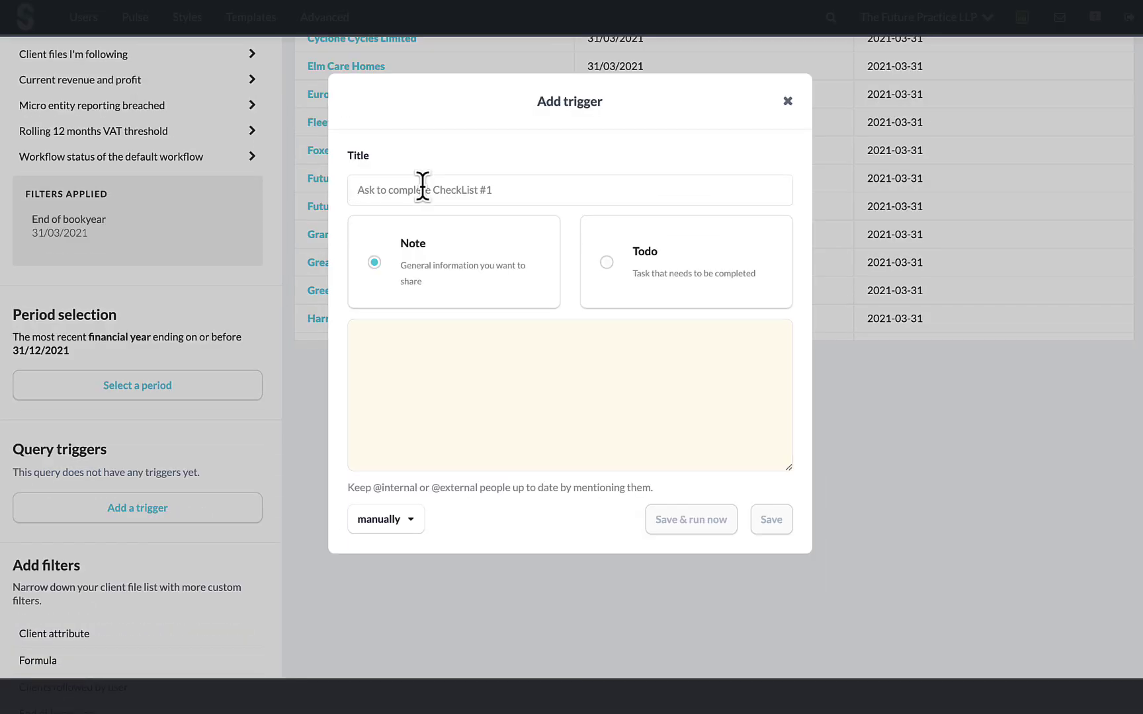
{"action": "type", "text": "Debtor day alert"}
{"action": "left_click", "coordinate": [378, 334]}
{"action": "type", "text": "Debtor days have increased over the last 3 months.  Suggest portfolio holder discusses with client."}
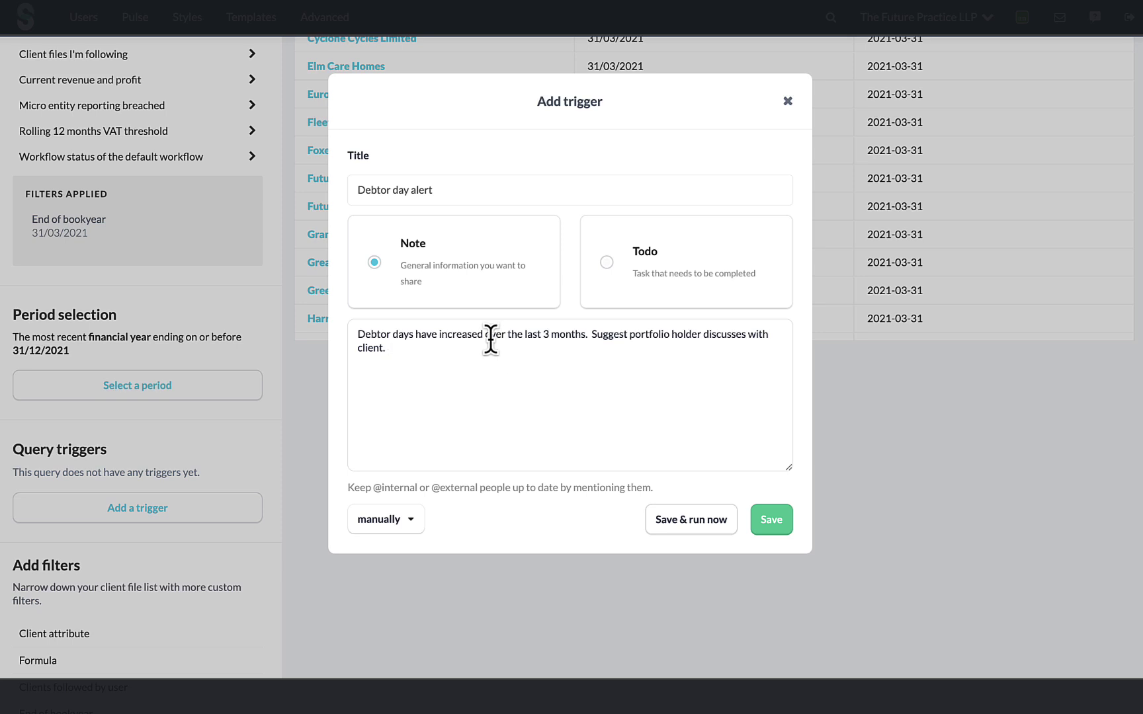
{"action": "left_click", "coordinate": [770, 520]}
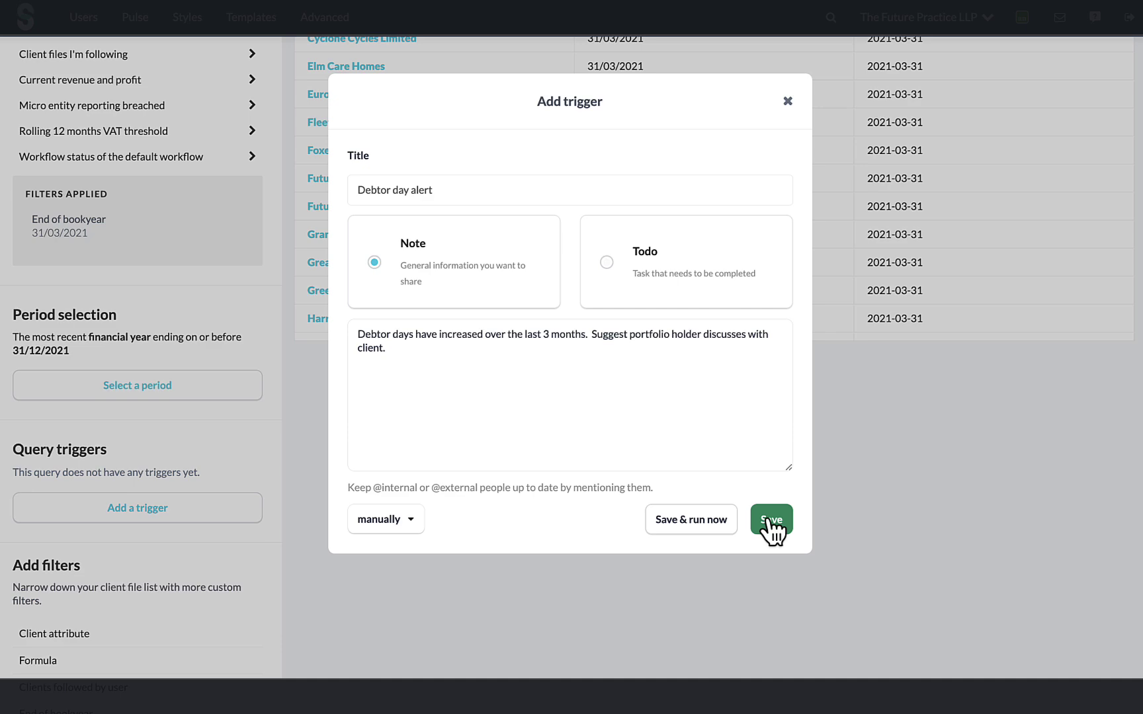